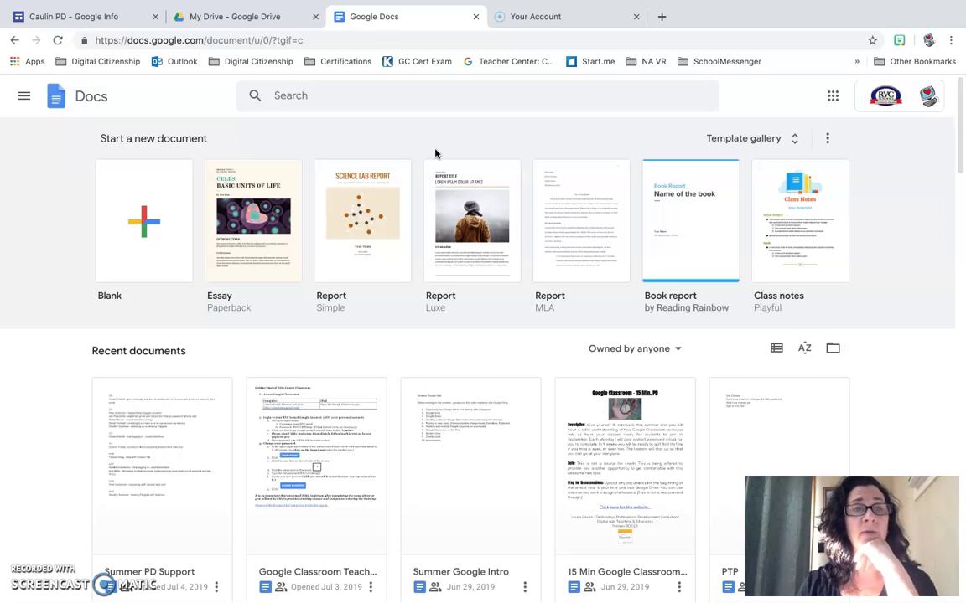
Close the Google Docs home page and switch to My Drive in Google Drive.
left_click(476, 16)
left_click(243, 17)
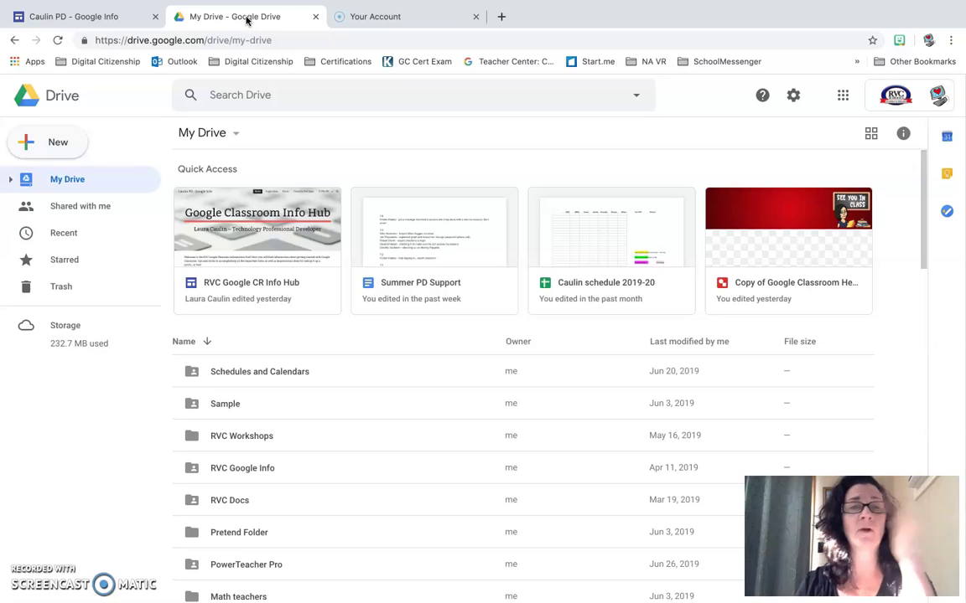
left_click(255, 19)
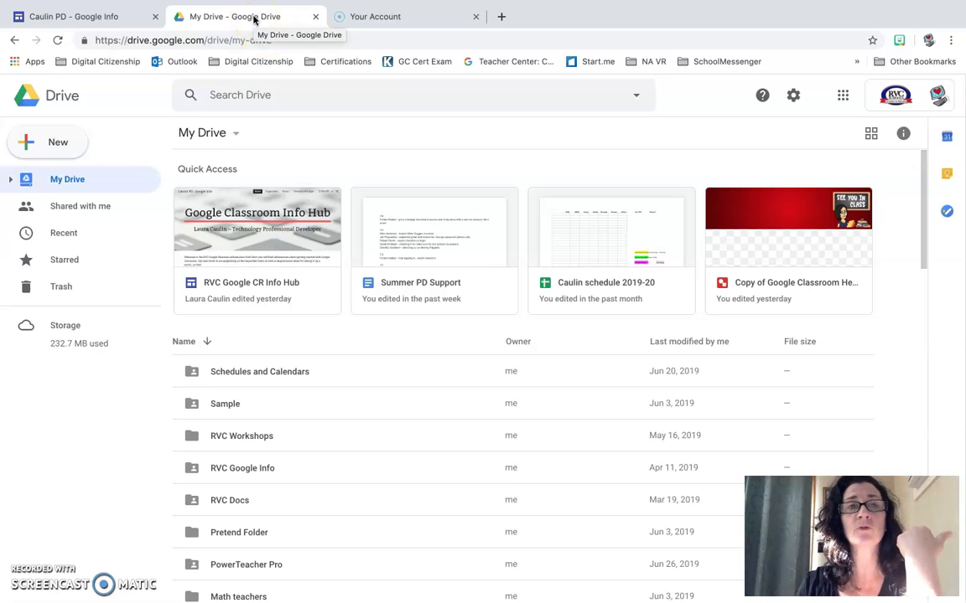
Load the Google homepage in the Screencast-O-Matic account tab, view the Google apps list with Drive, and return to My Drive.
left_click(430, 17)
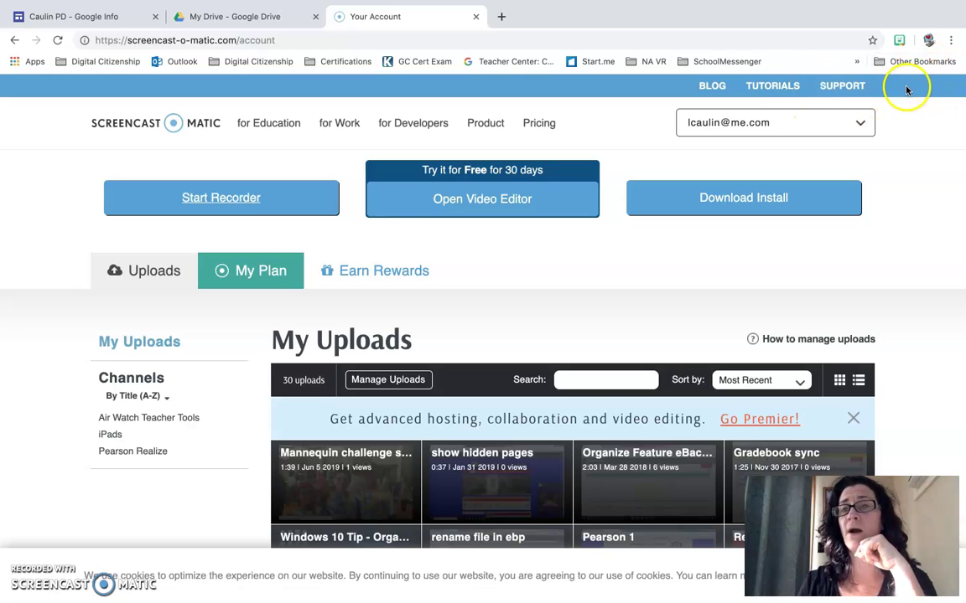
left_click(711, 40)
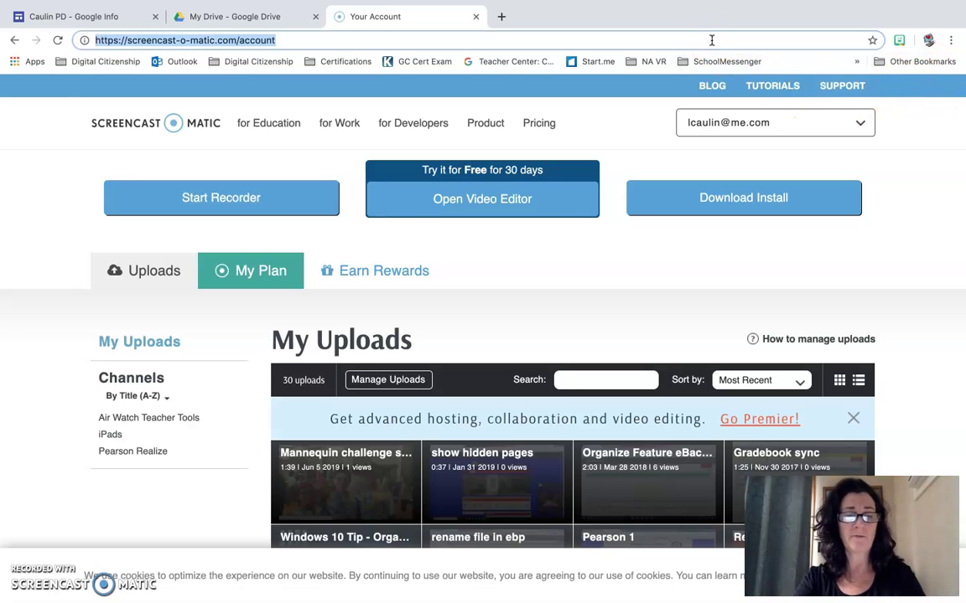
type("google")
key("Return")
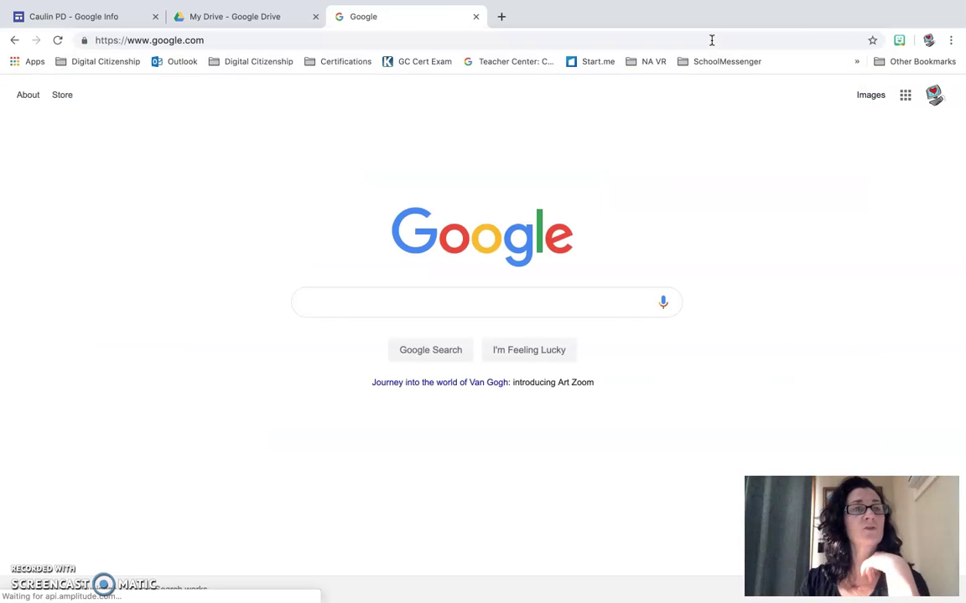
left_click(906, 96)
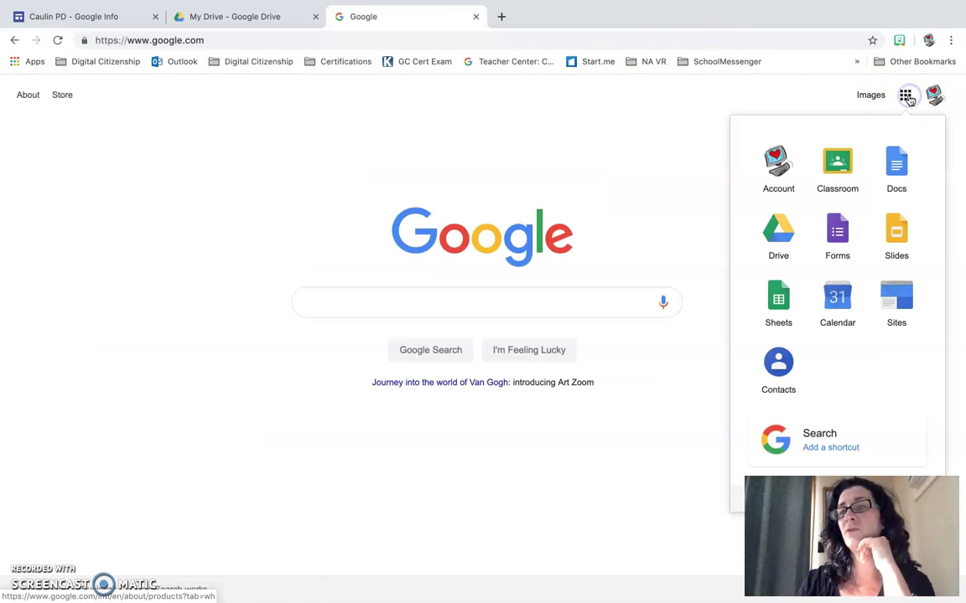
left_click(779, 228)
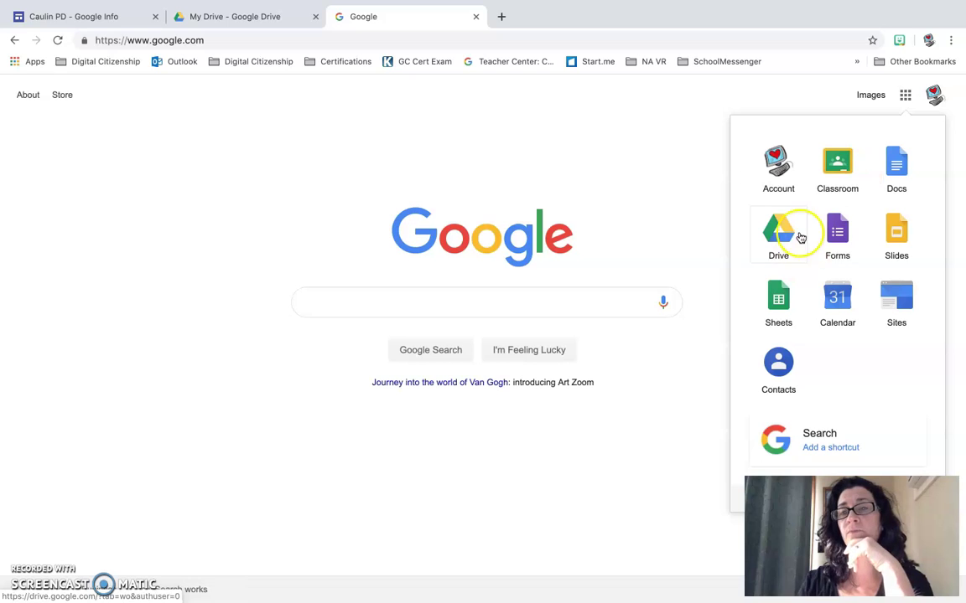
left_click(316, 18)
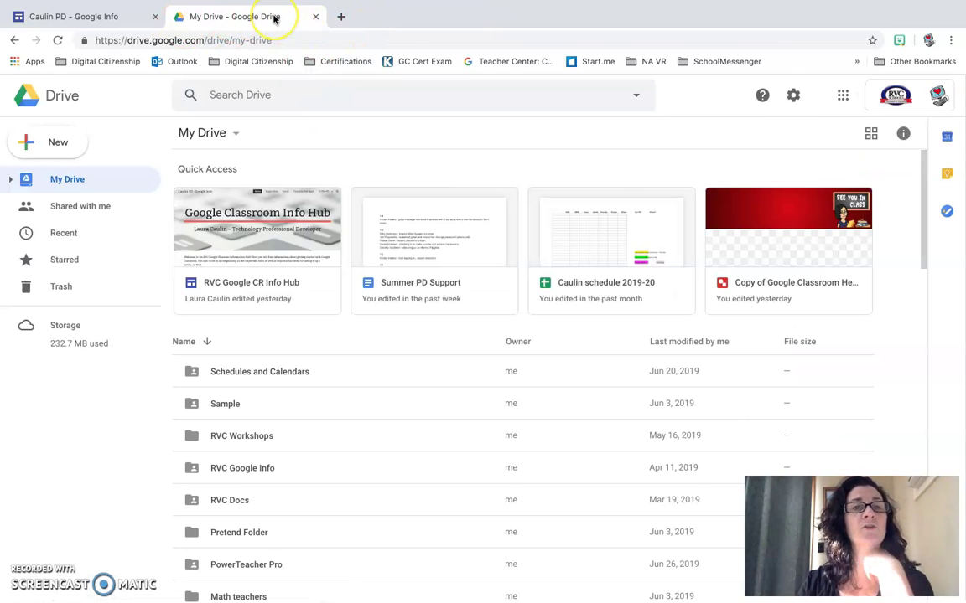
Start a new Google Docs file from a template in My Drive.
left_click(57, 142)
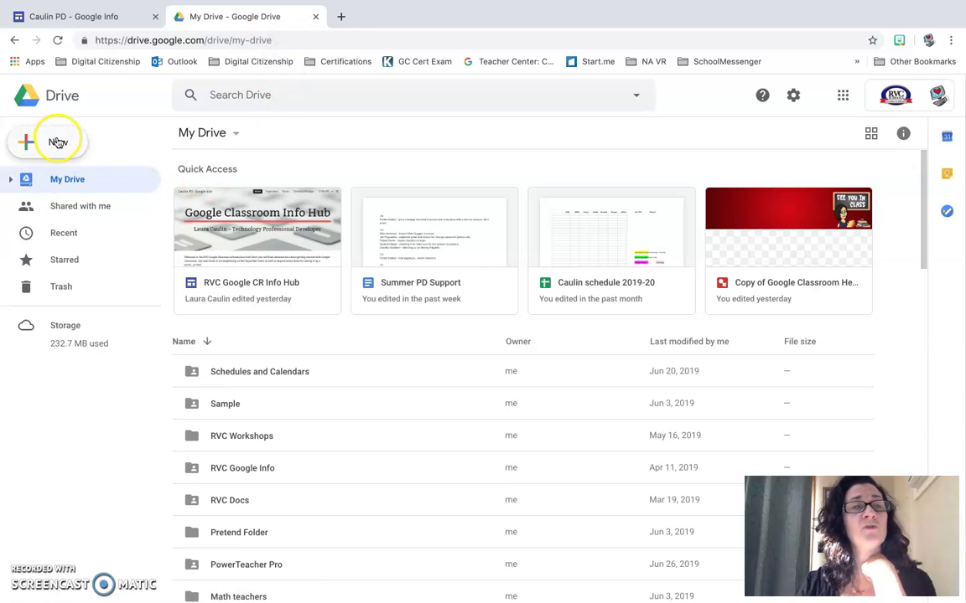
left_click(57, 142)
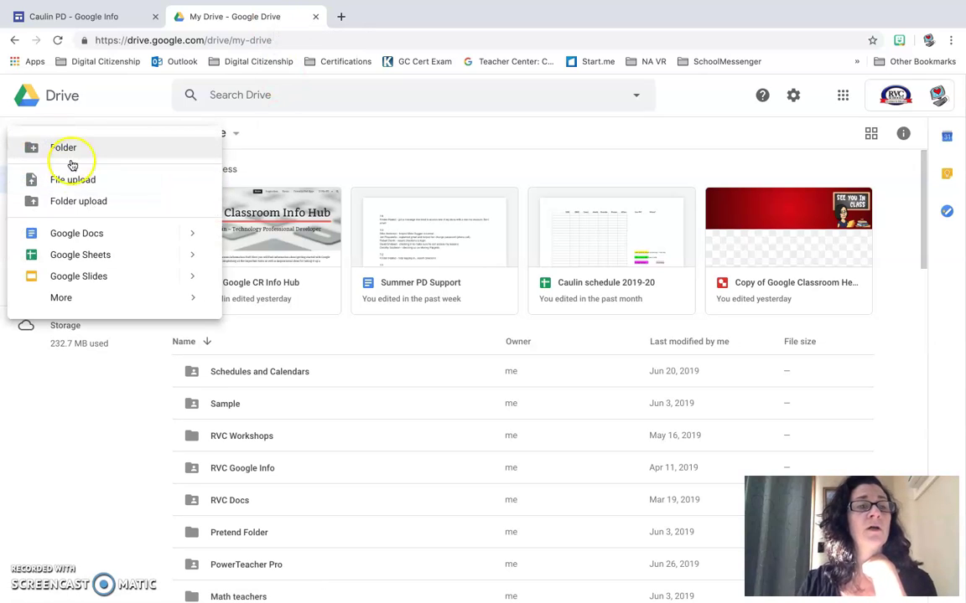
mouse_move(192, 235)
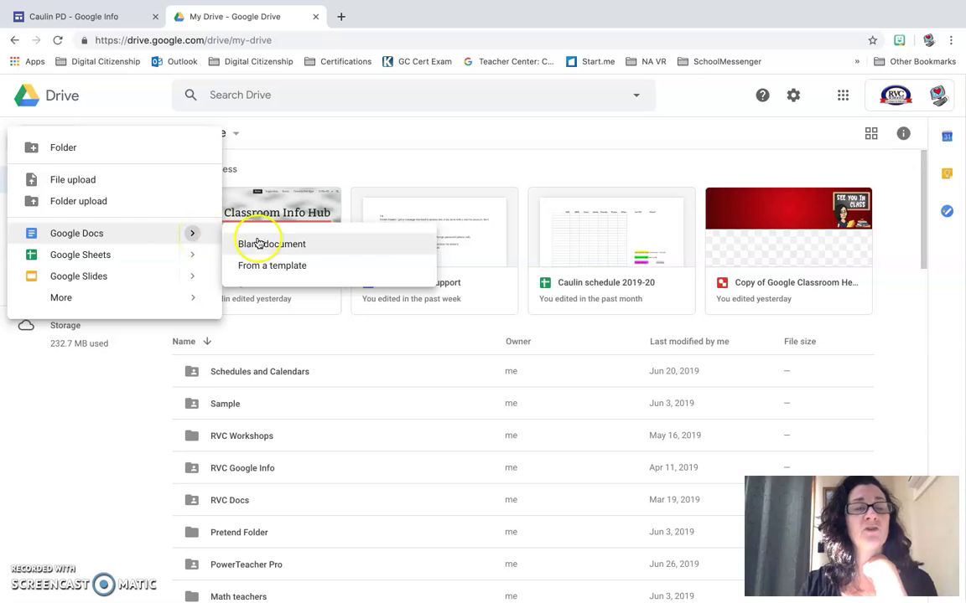
left_click(291, 244)
left_click(254, 265)
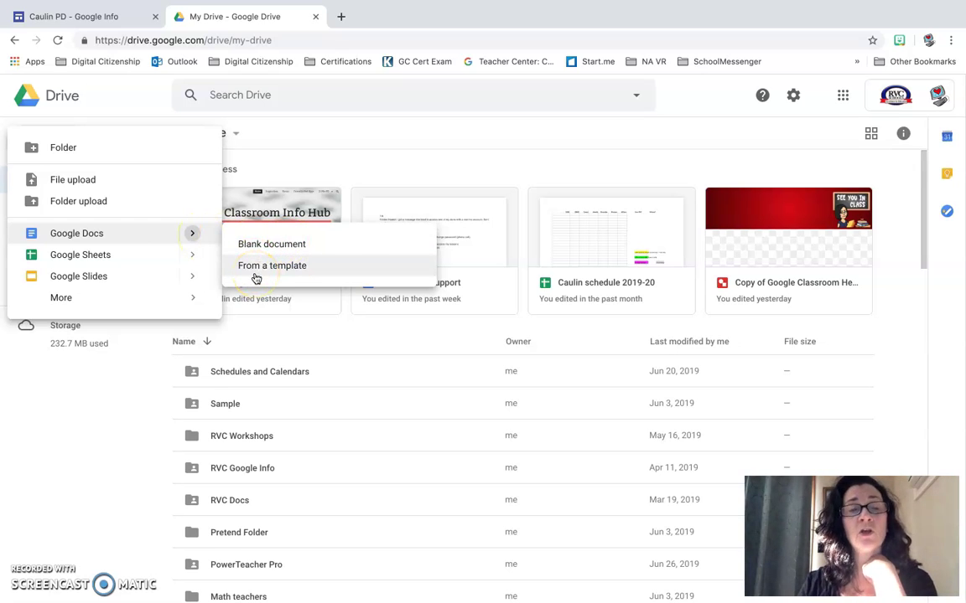
left_click(263, 247)
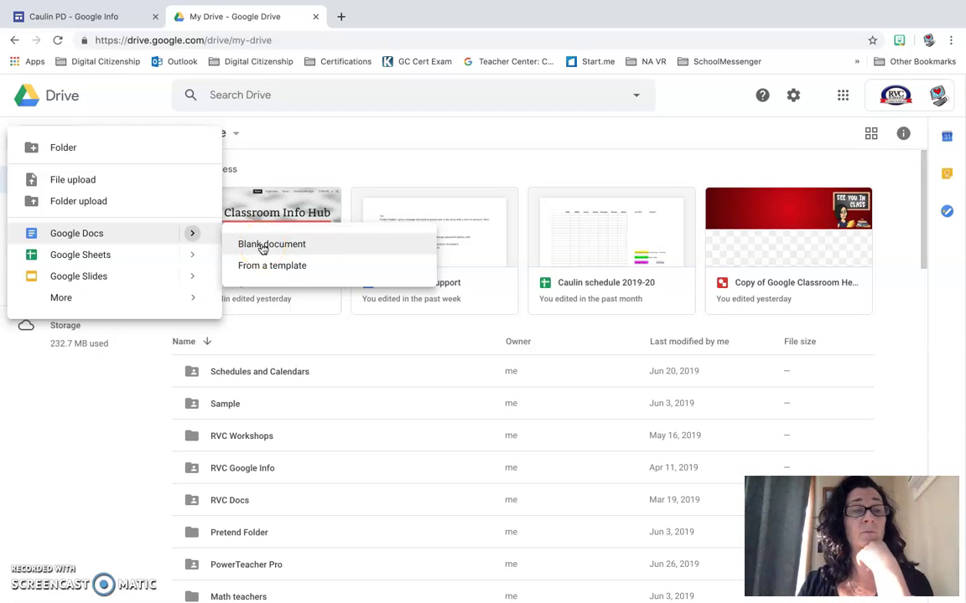
left_click(269, 265)
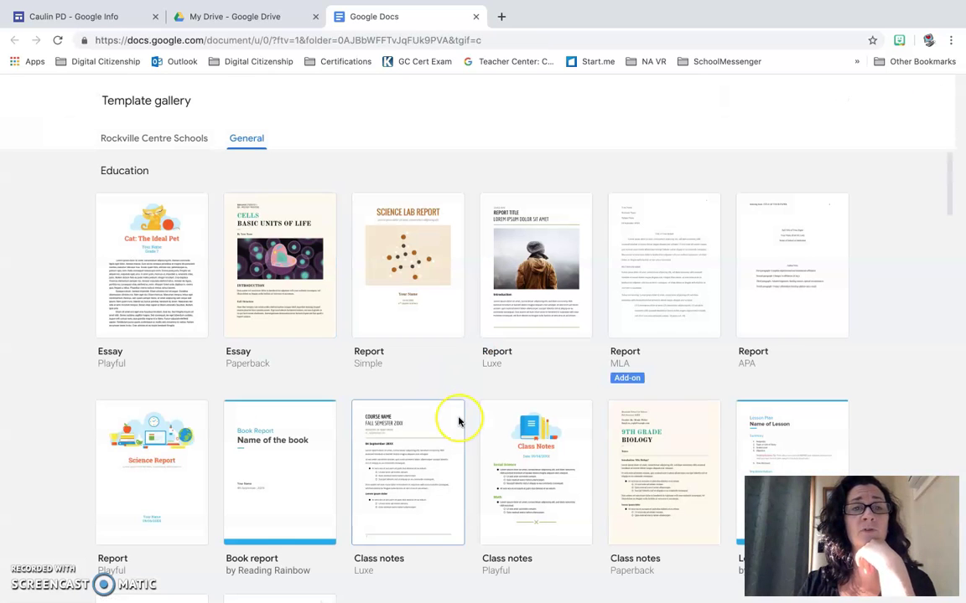
Look through the General templates and the Rockville Centre Schools section of the template gallery.
scroll(459, 422, "down", 7)
scroll(453, 419, "up", 6)
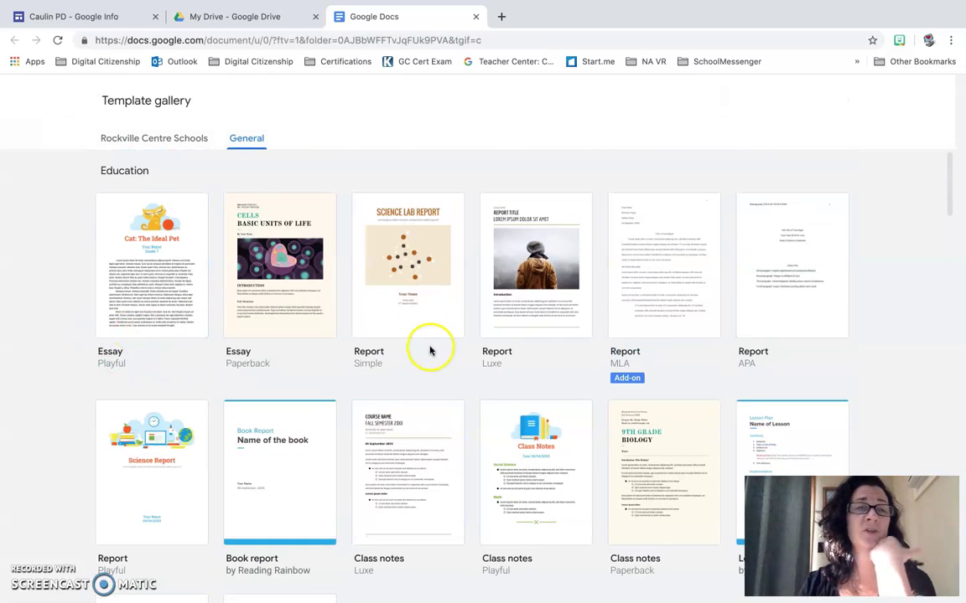
left_click(166, 142)
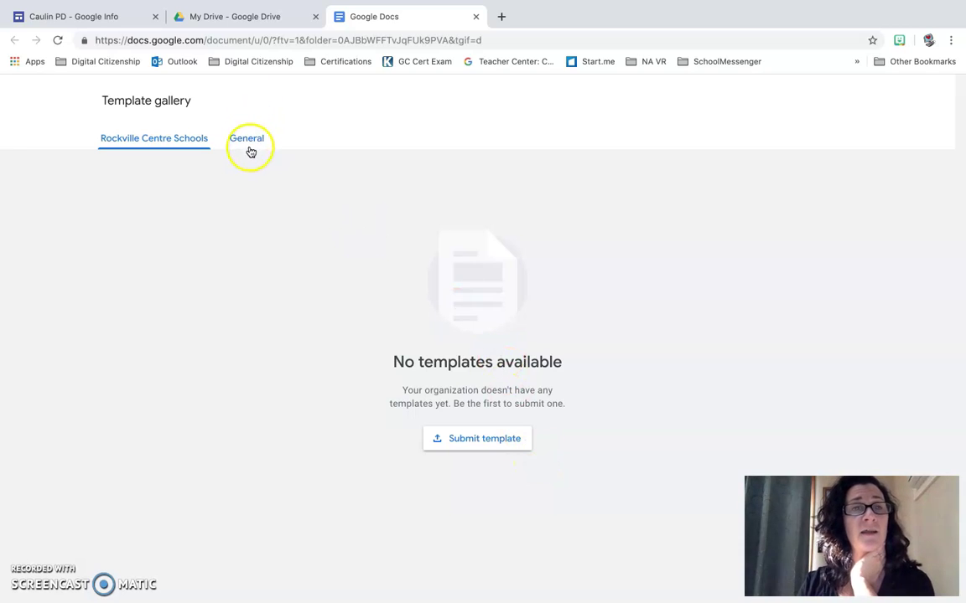
left_click(245, 139)
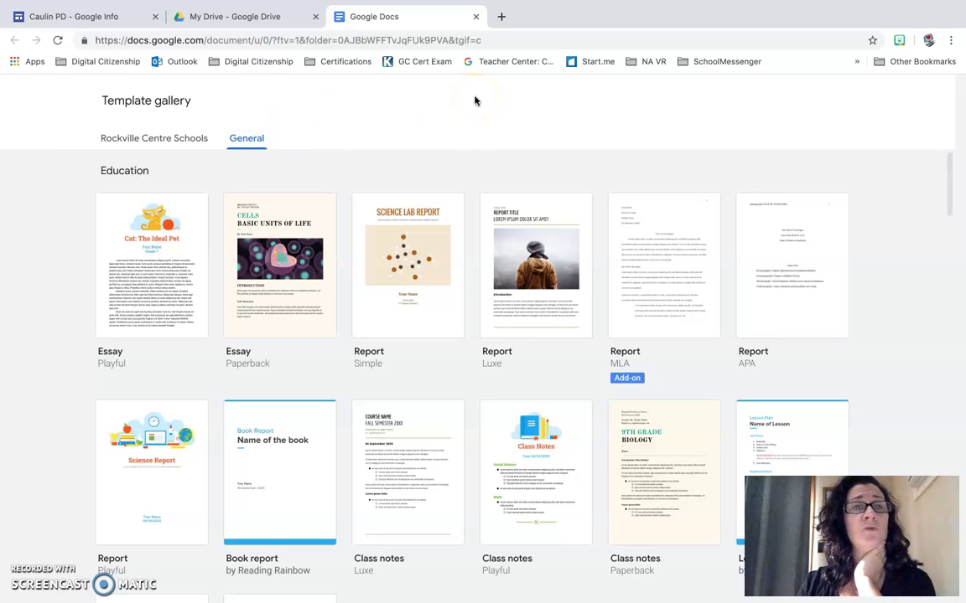
Go to docs.google.com, look over the templates and recent documents, and create a blank document.
left_click(446, 39)
type("docs.googl")
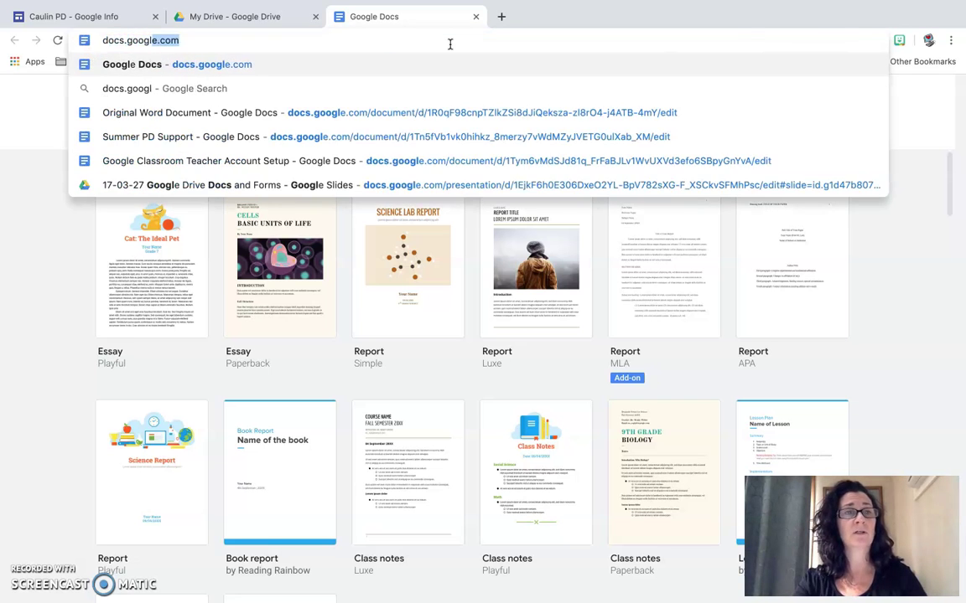
key("Return")
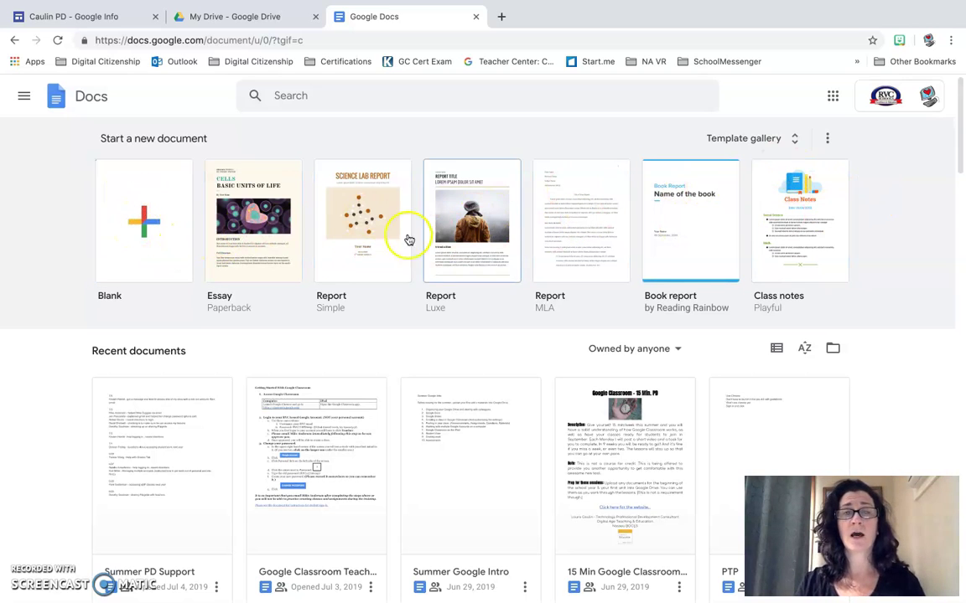
scroll(781, 285, "down", 3)
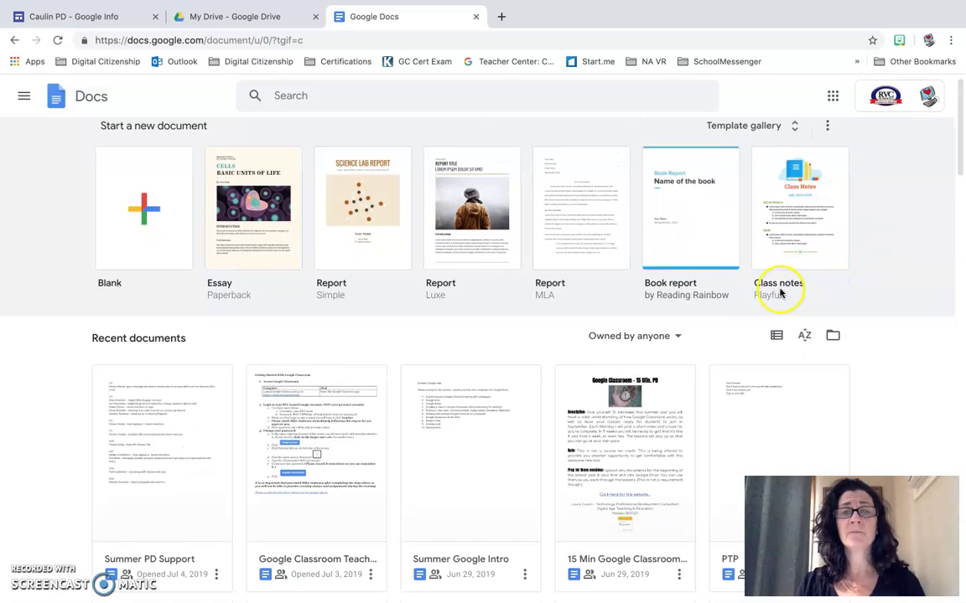
scroll(698, 335, "down", 5)
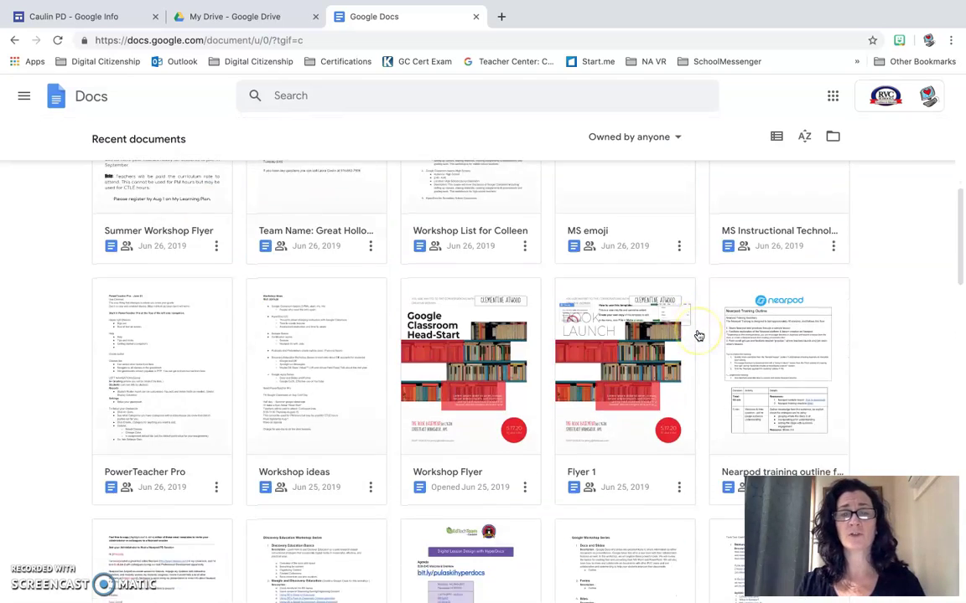
scroll(587, 326, "up", 8)
left_click(146, 213)
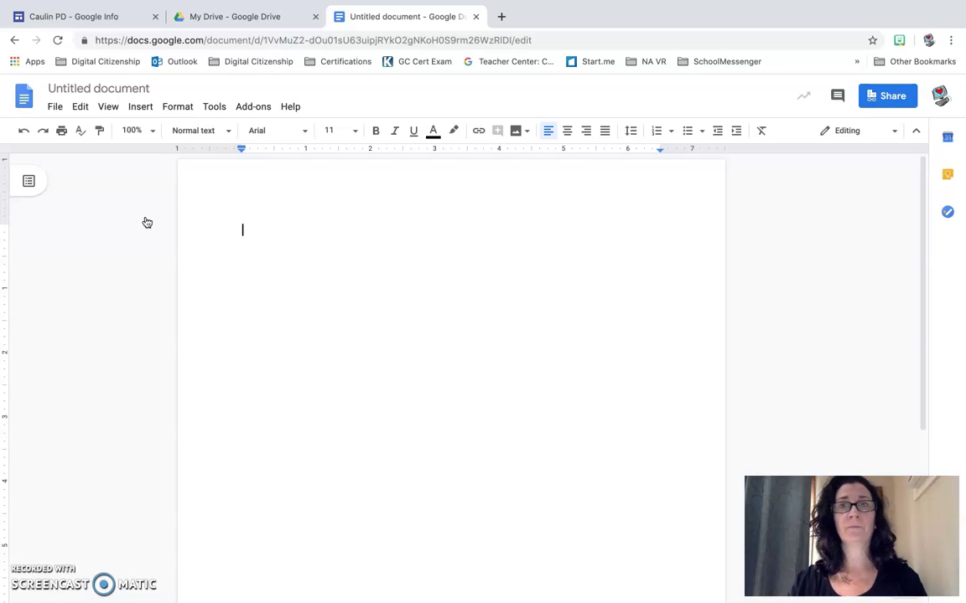
mouse_move(3, 601)
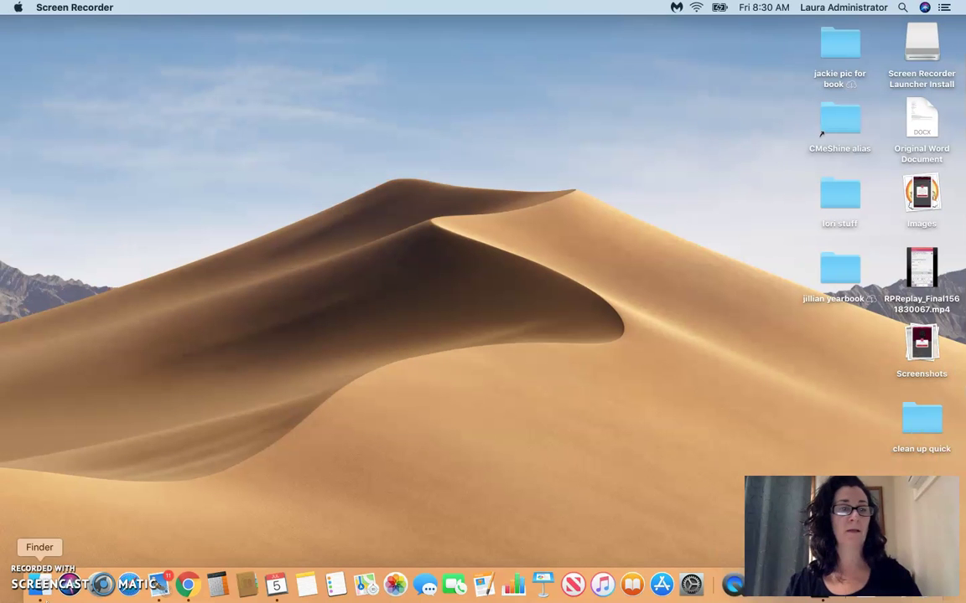
left_click(27, 529)
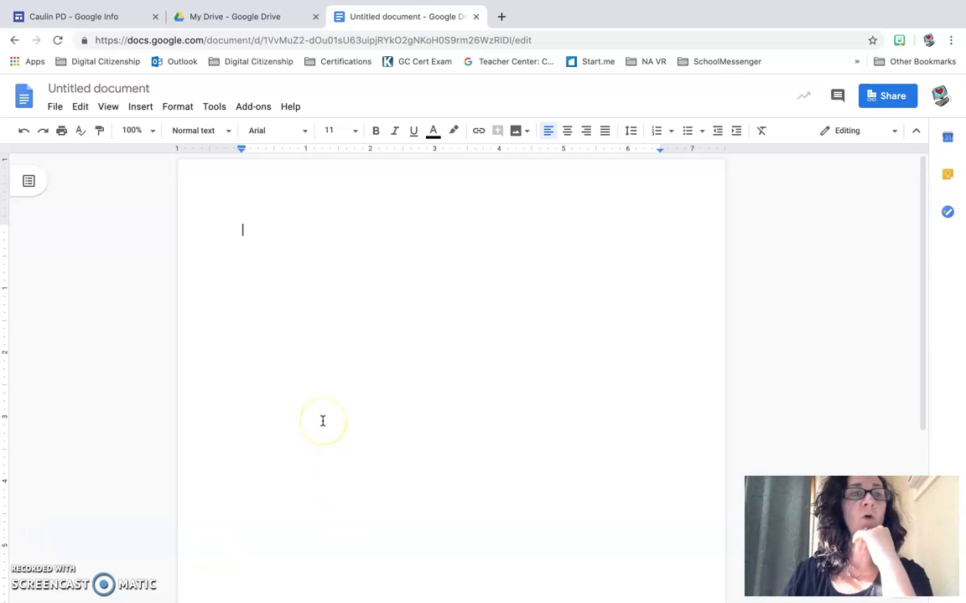
left_click(55, 109)
left_click(81, 108)
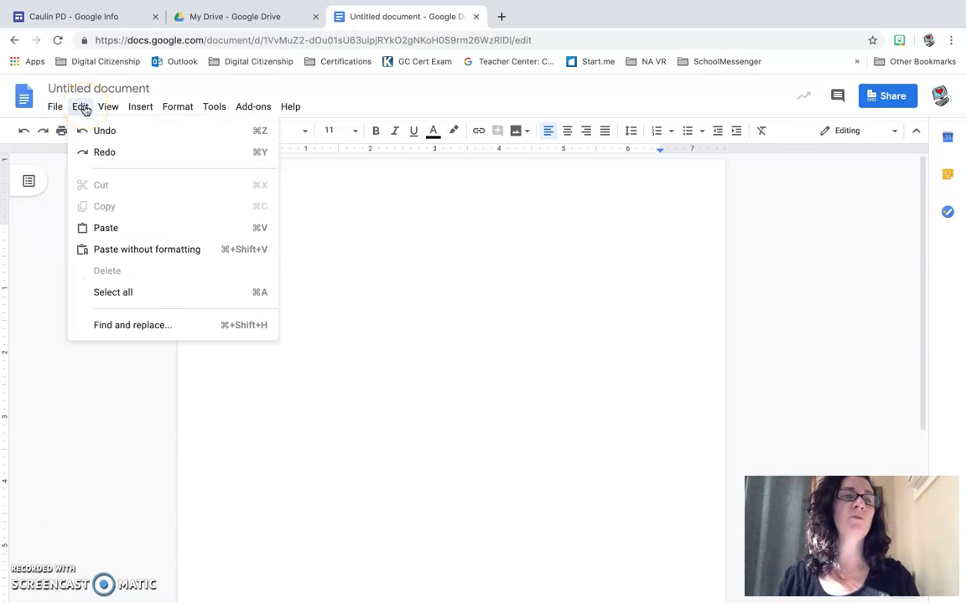
left_click(108, 106)
left_click(144, 107)
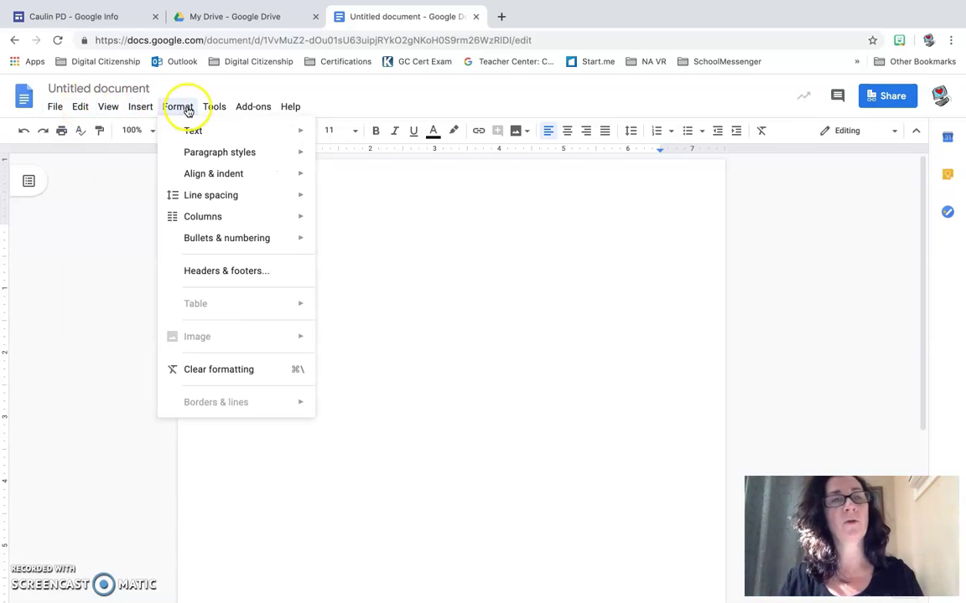
left_click(56, 107)
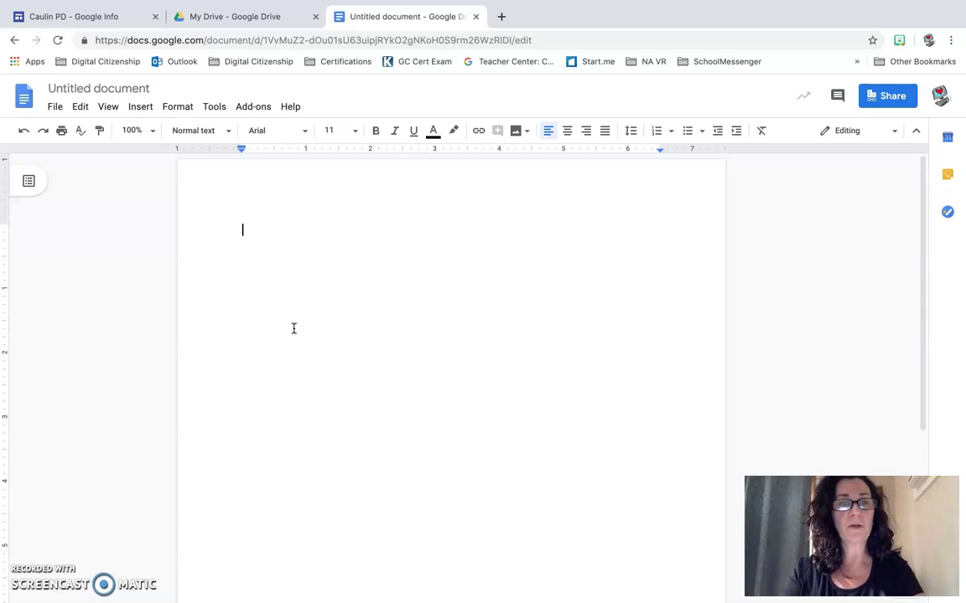
Enter "Title" on the first line and "Add your really intesting text here." as a paragraph below it.
left_click(271, 268)
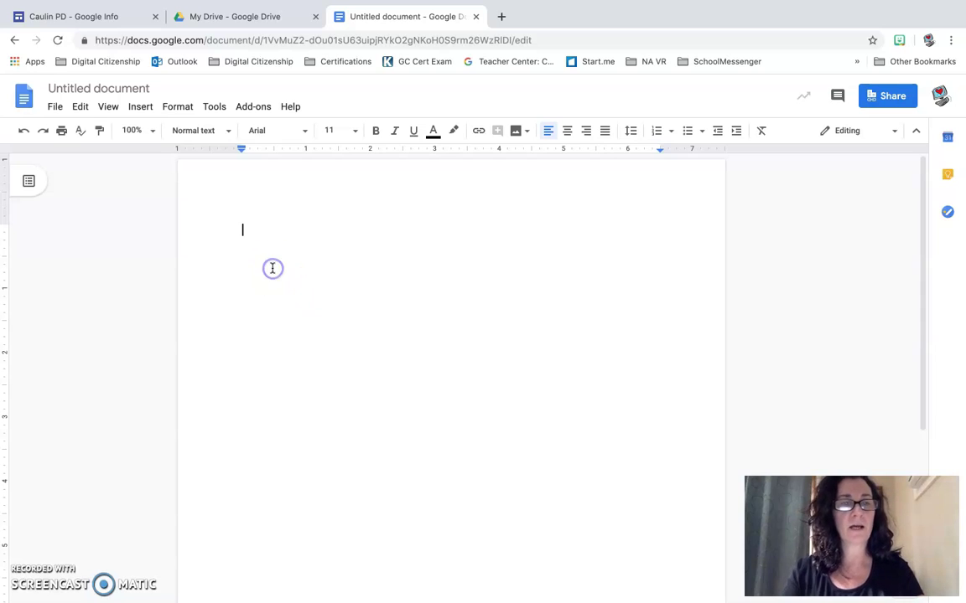
type("To")
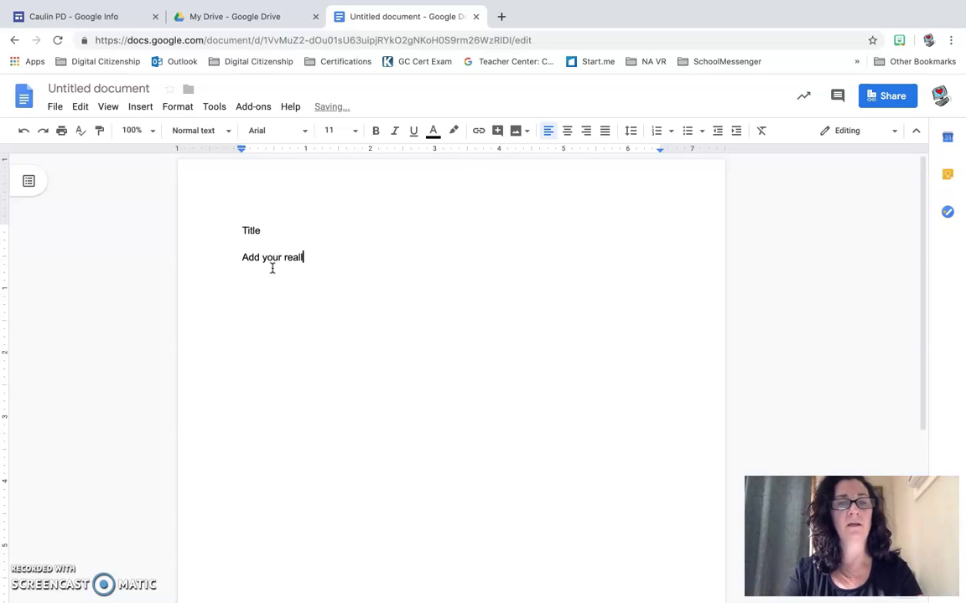
type("in")
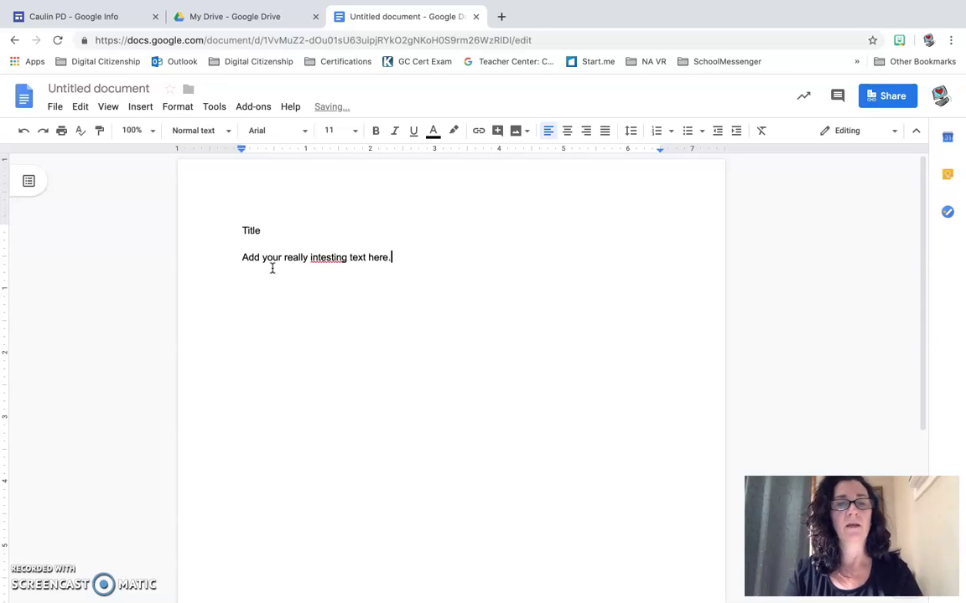
Correct the misspelled word "intesting" to the suggested spelling "interesting".
right_click(327, 259)
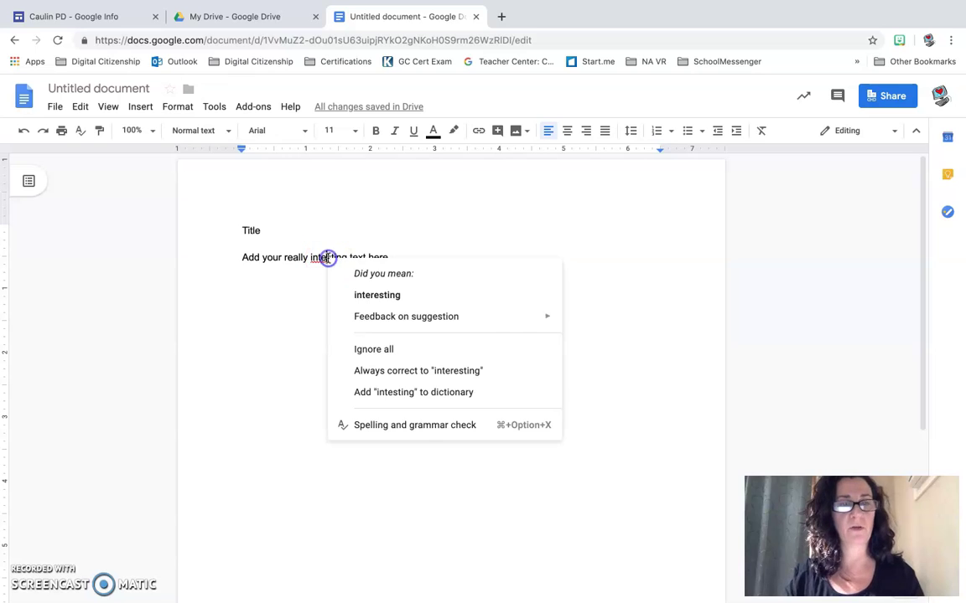
left_click(372, 296)
left_click(422, 260)
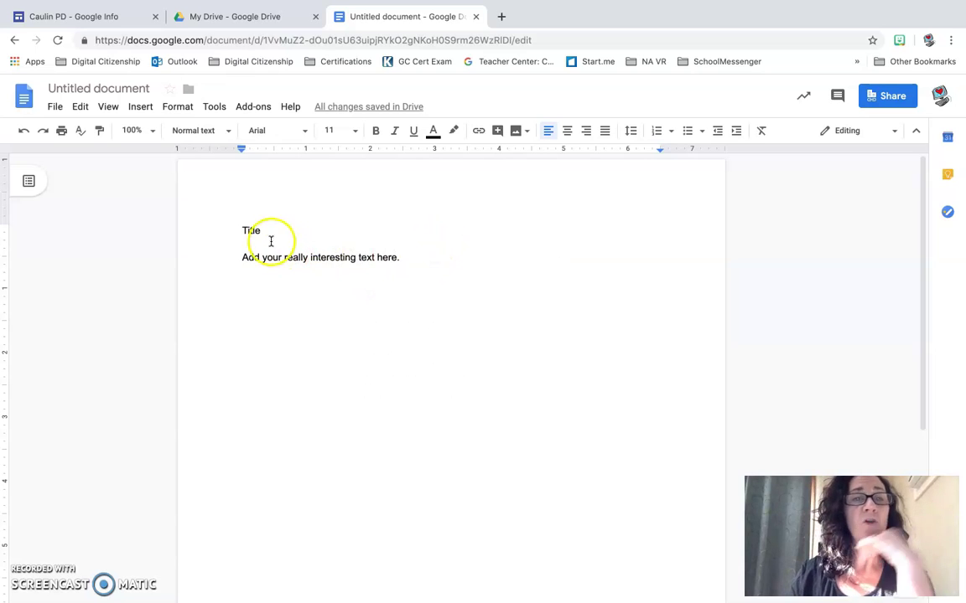
left_click_drag(242, 232, 264, 231)
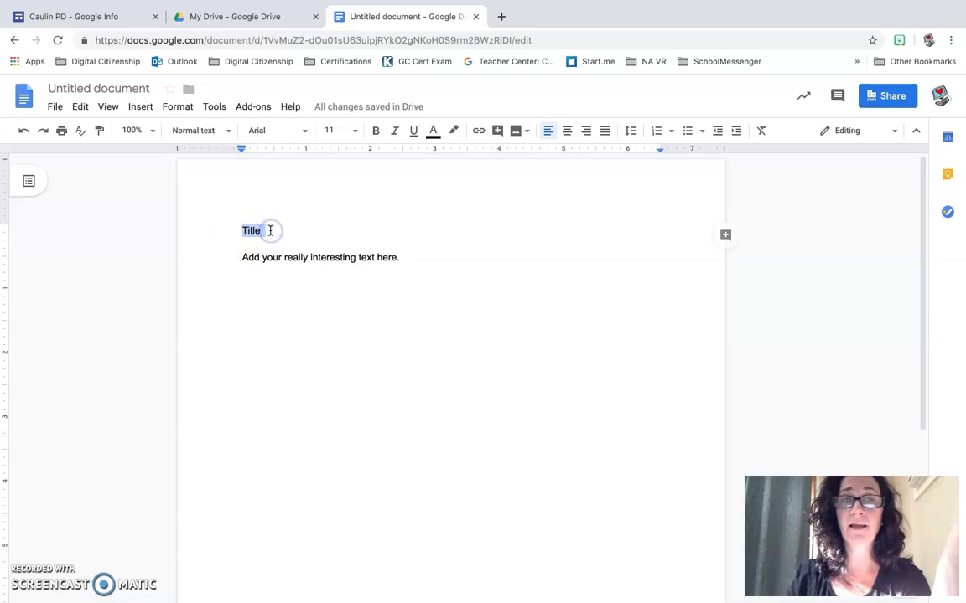
left_click(178, 107)
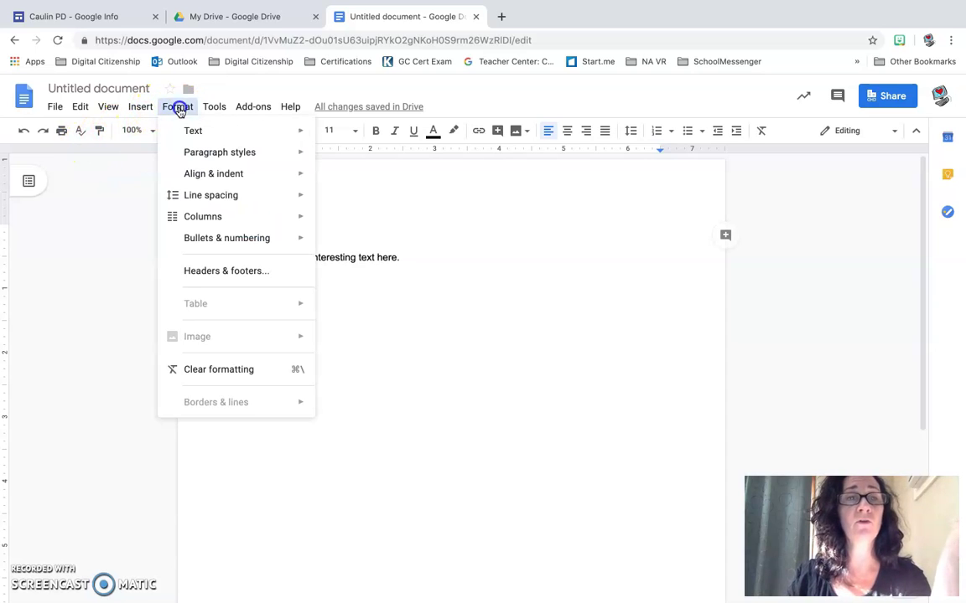
mouse_move(190, 134)
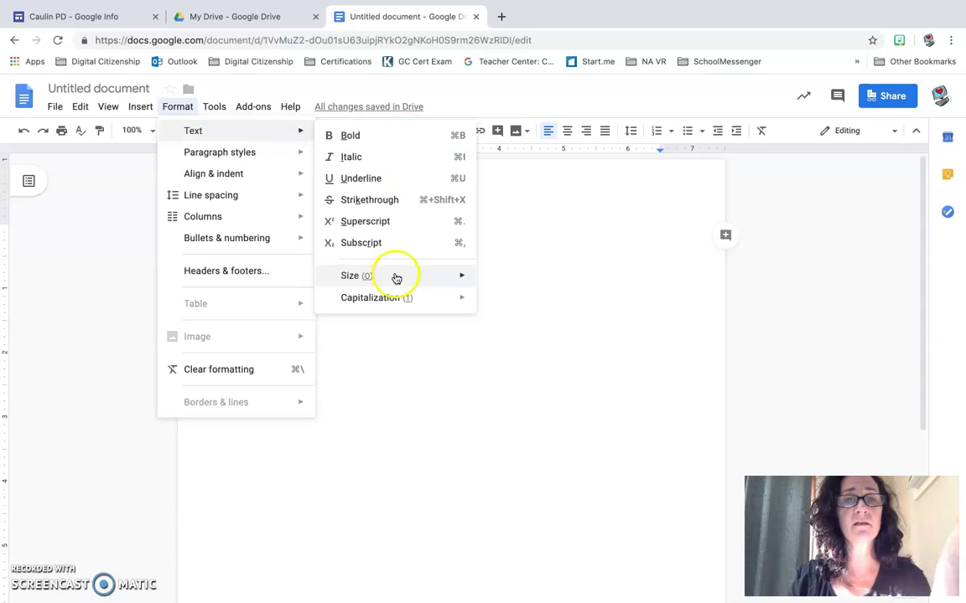
left_click(563, 227)
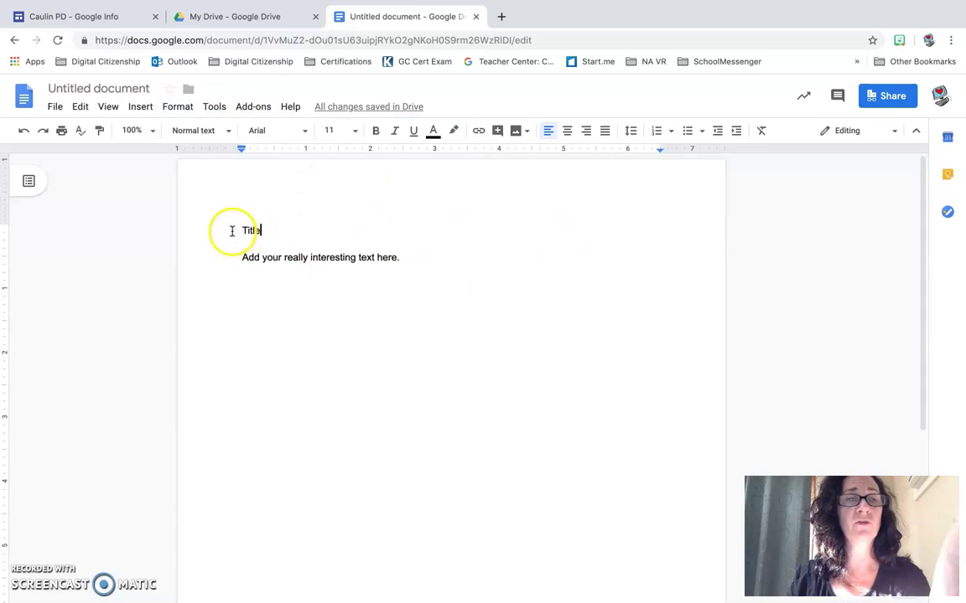
Set the "Title" line to the Impact font at size 36.
left_click_drag(224, 225, 282, 230)
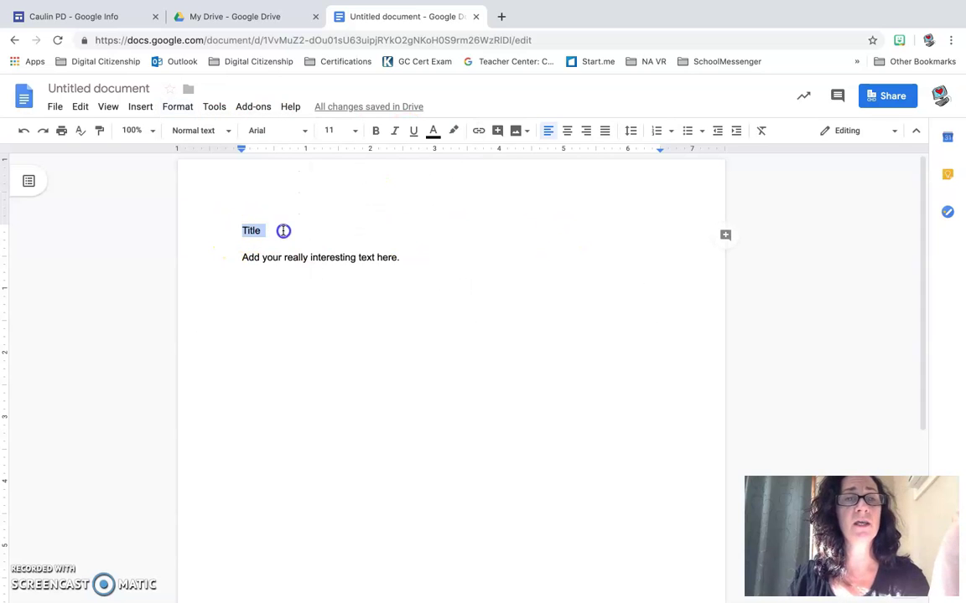
left_click(303, 134)
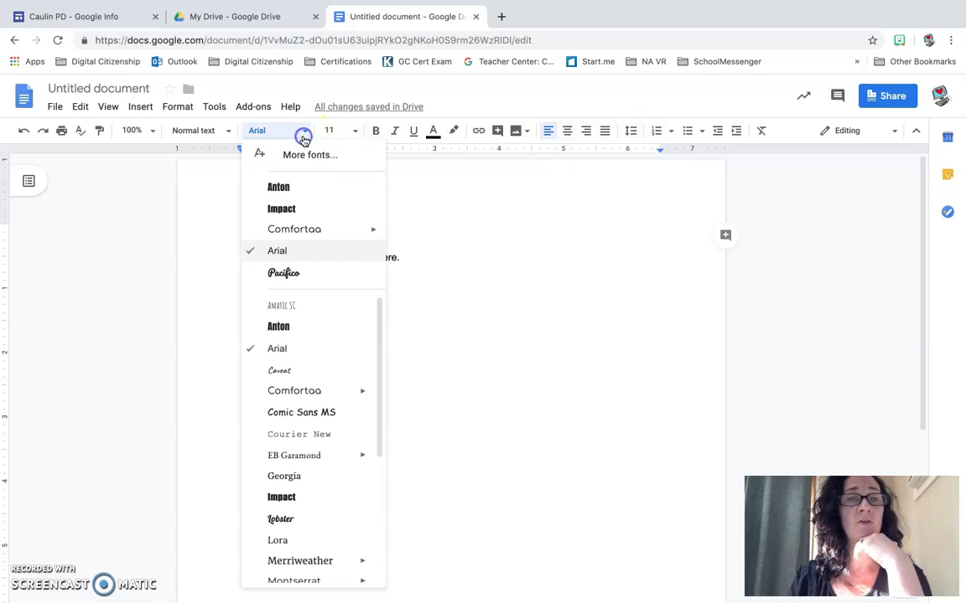
left_click(306, 498)
left_click(355, 130)
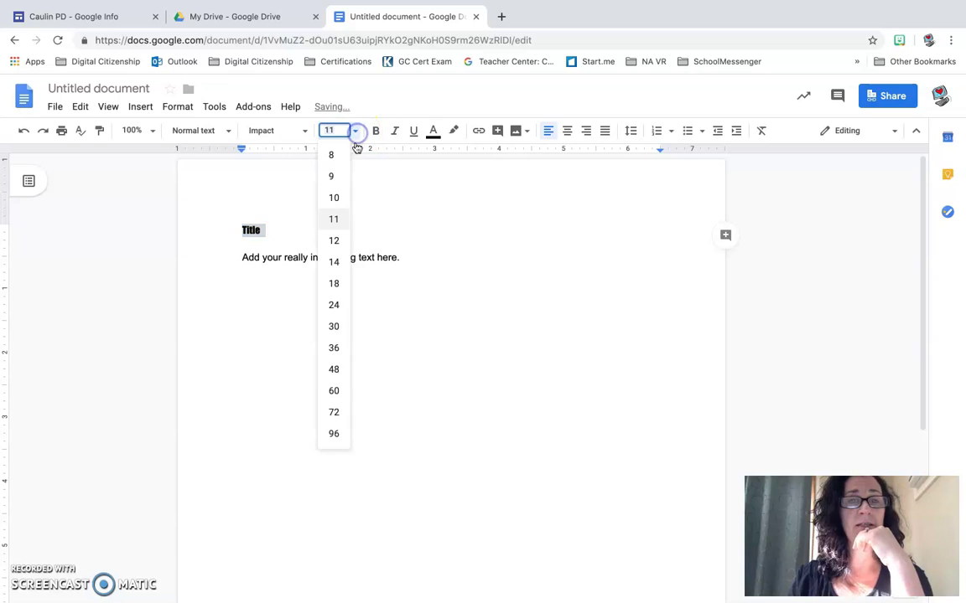
left_click(334, 349)
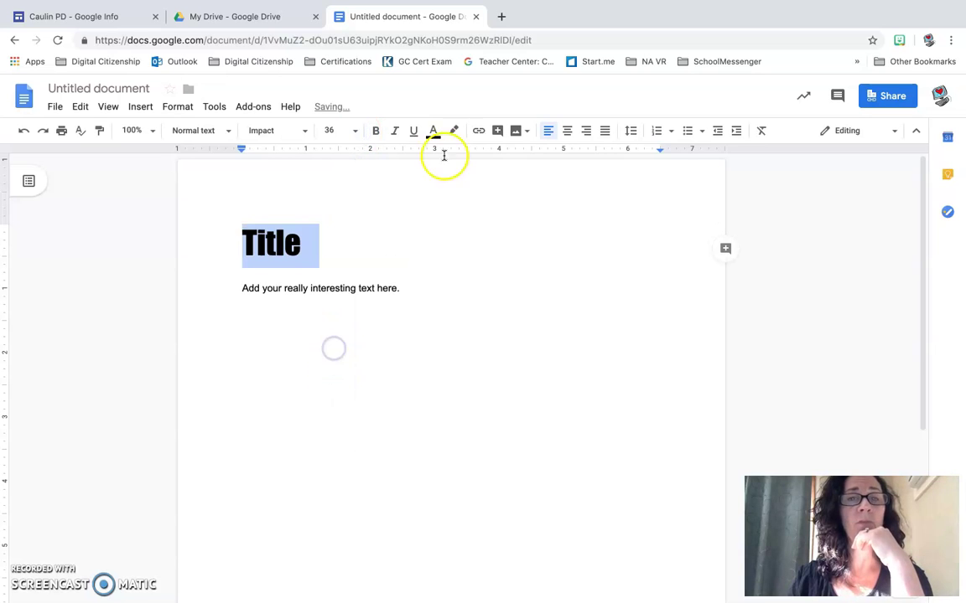
Make the title bold, italic, underlined and red, and center it on the page.
left_click(376, 131)
left_click(394, 131)
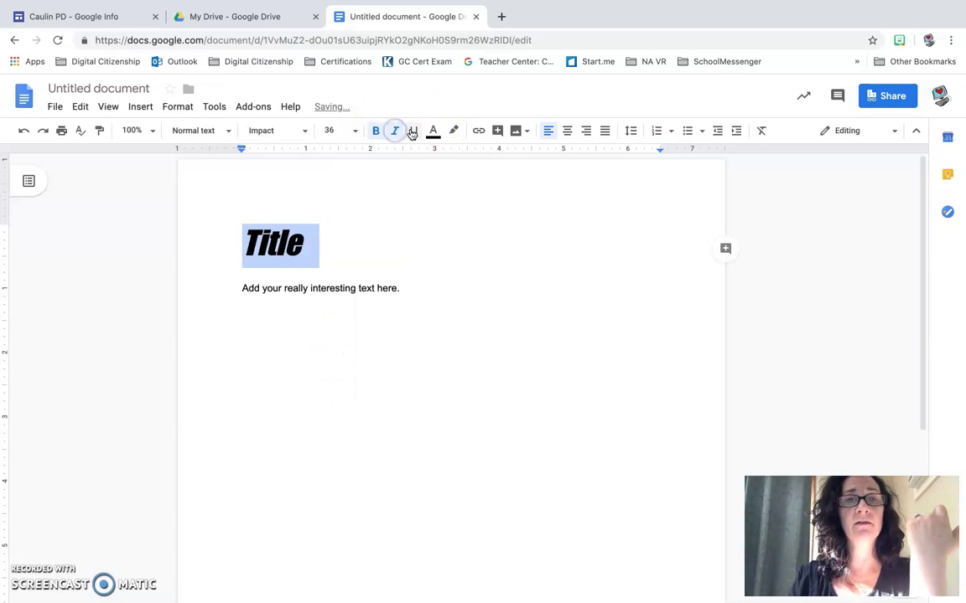
left_click(433, 131)
left_click(451, 171)
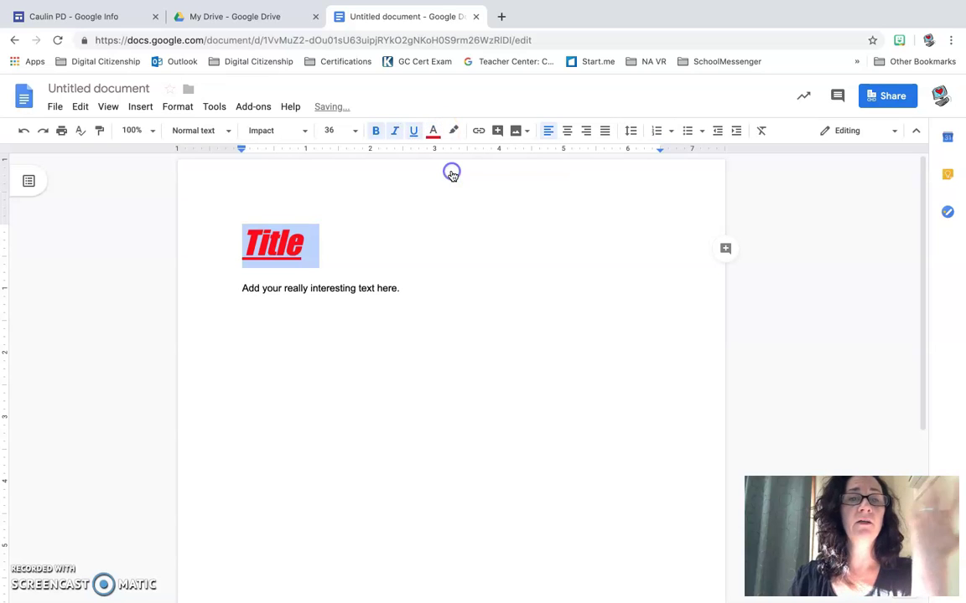
left_click(567, 131)
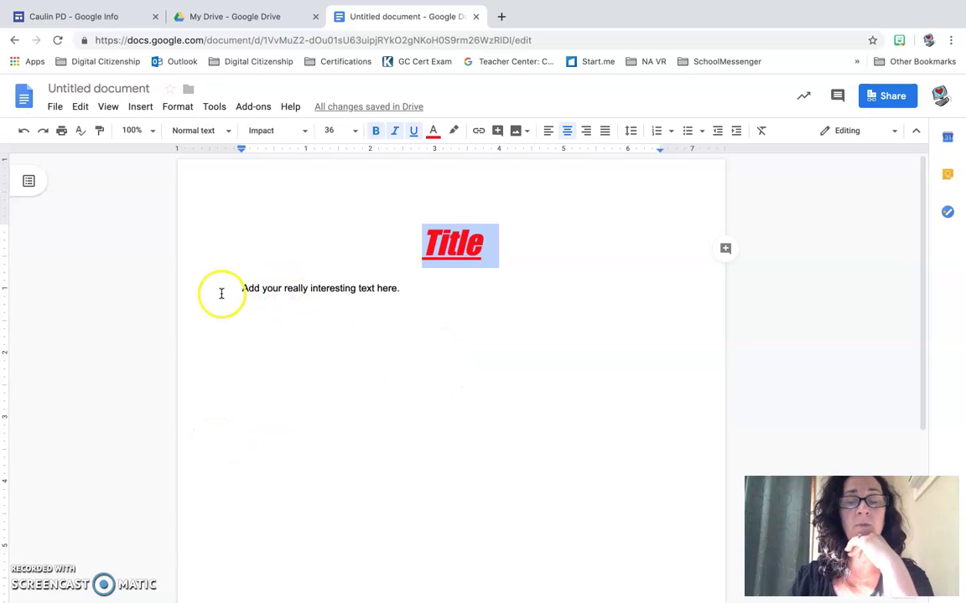
Start an image upload at the end of the paragraph, look through the computer's Desktop and Photos locations, and cancel.
left_click(414, 287)
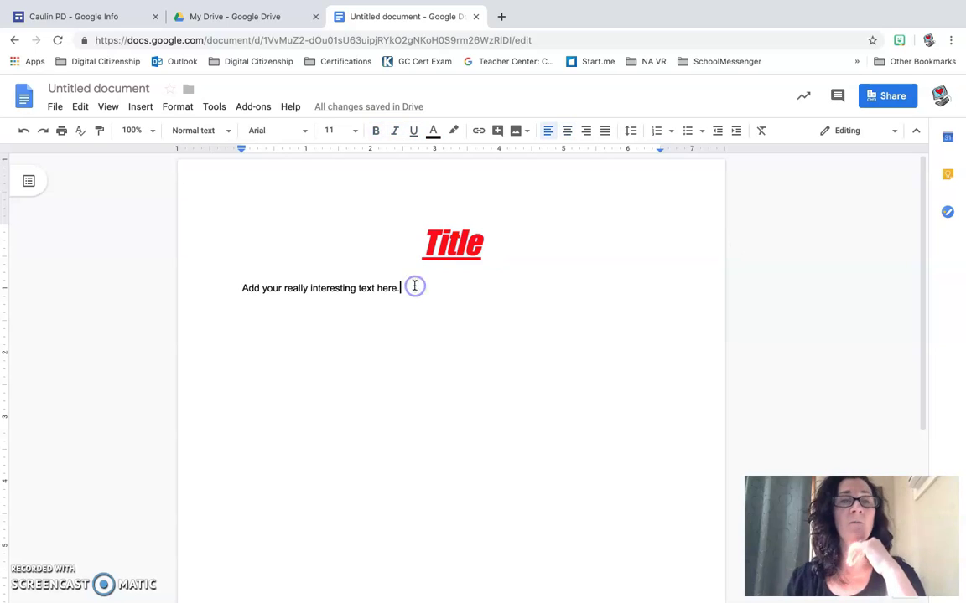
left_click(139, 106)
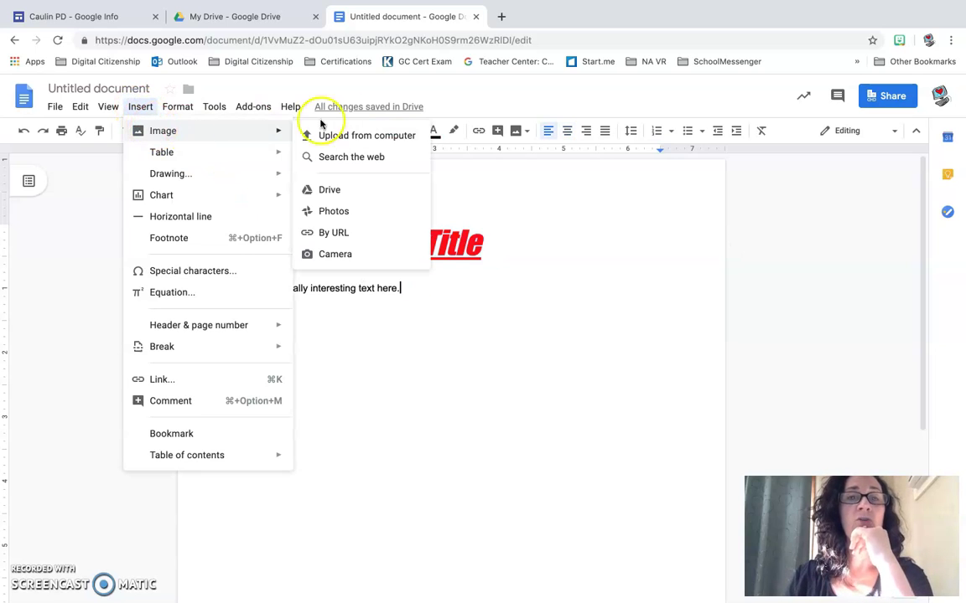
left_click(209, 111)
mouse_move(129, 109)
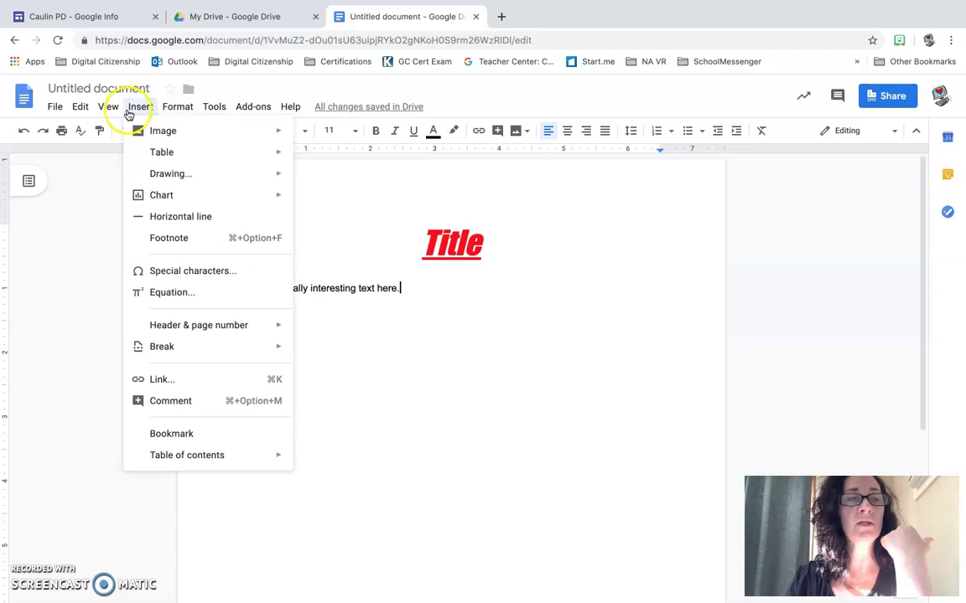
mouse_move(146, 134)
left_click(337, 137)
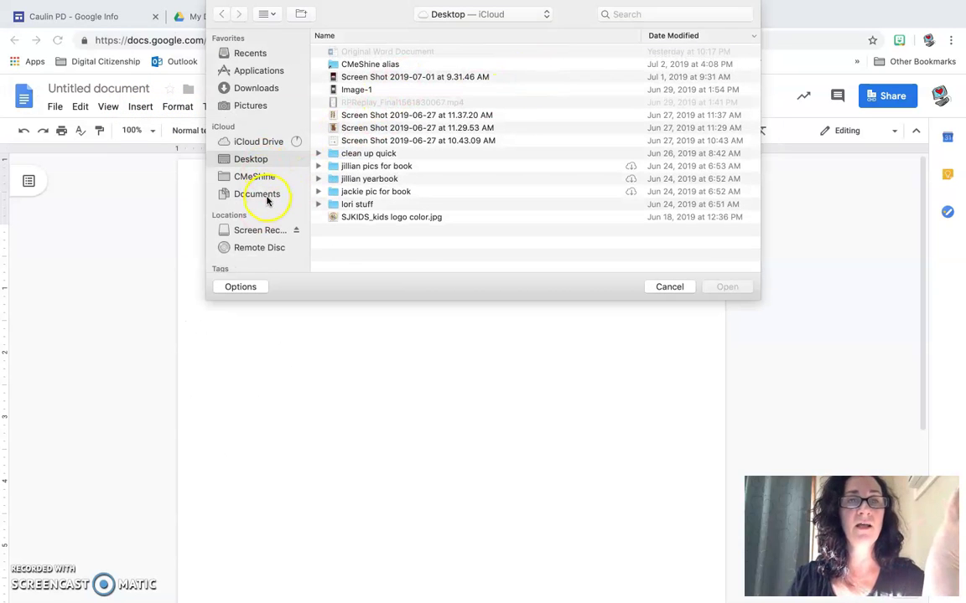
scroll(262, 211, "down", 5)
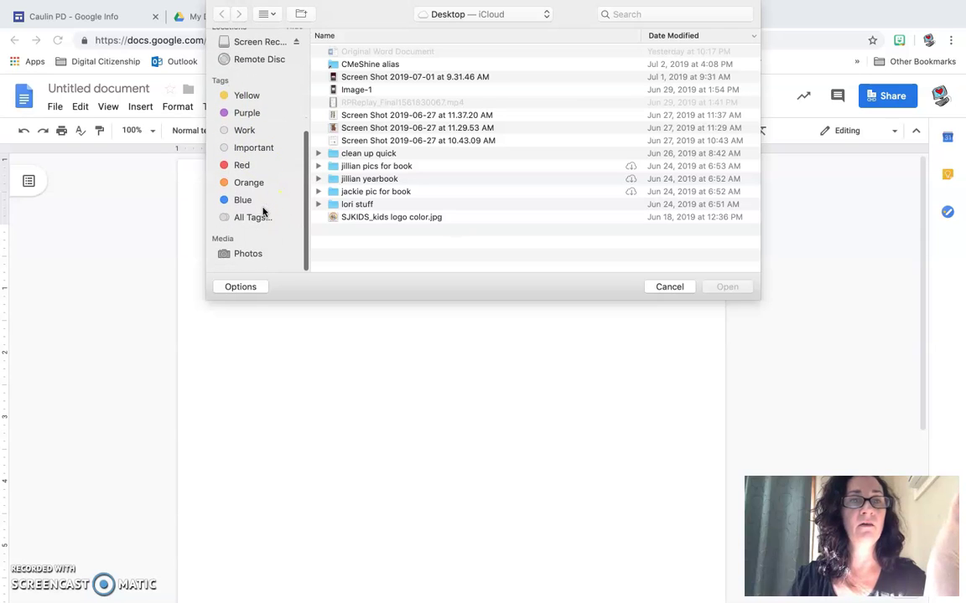
scroll(262, 211, "down", 3)
left_click(251, 264)
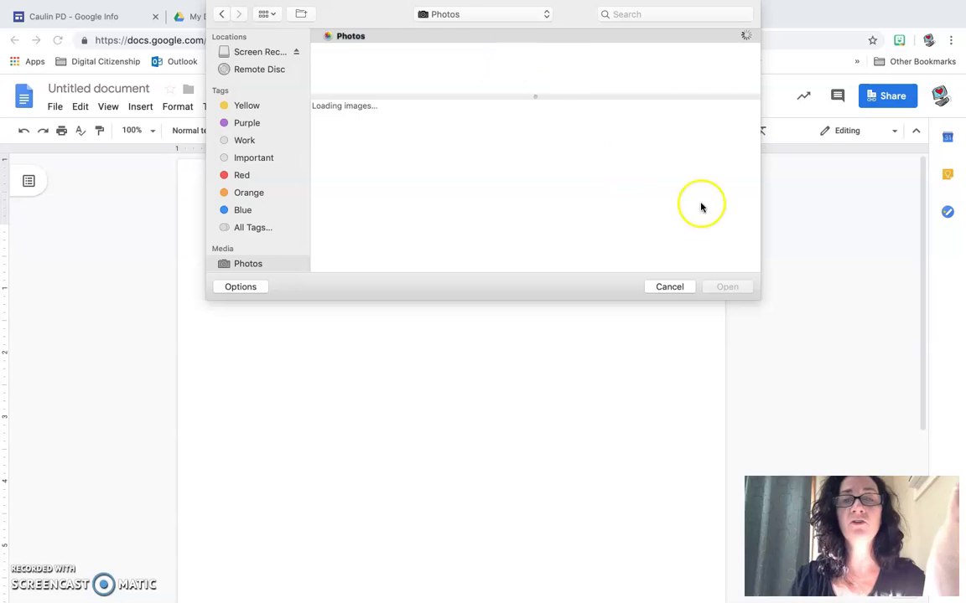
left_click(671, 289)
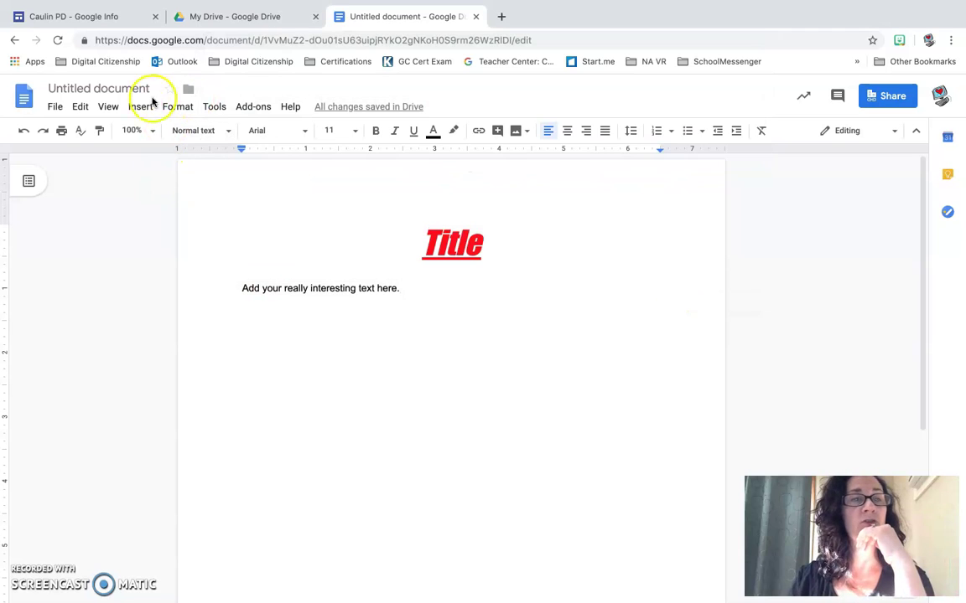
Search web images for "google docs icon", insert the blue document icon after the paragraph text, and enlarge it.
left_click(138, 107)
mouse_move(162, 130)
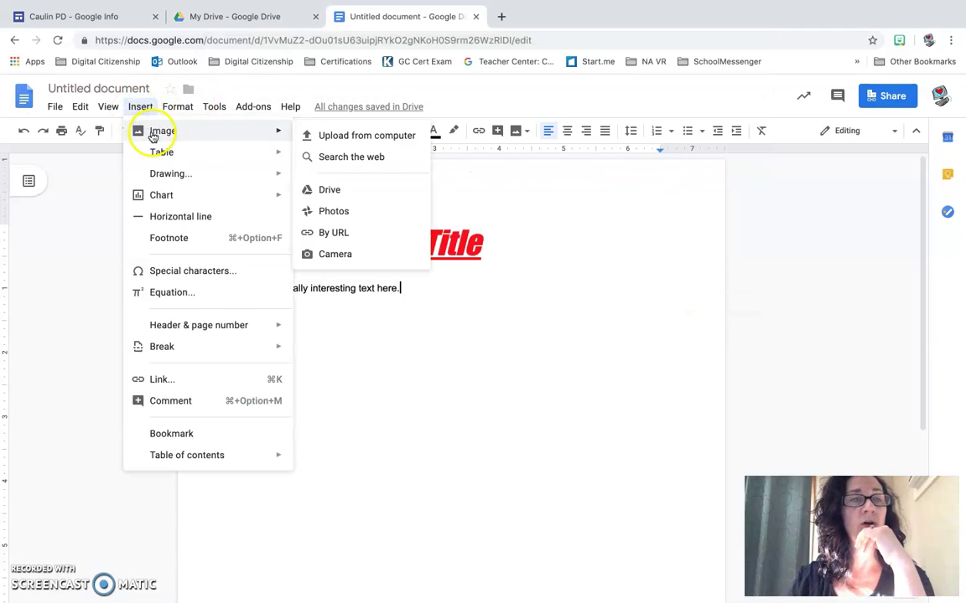
left_click(375, 165)
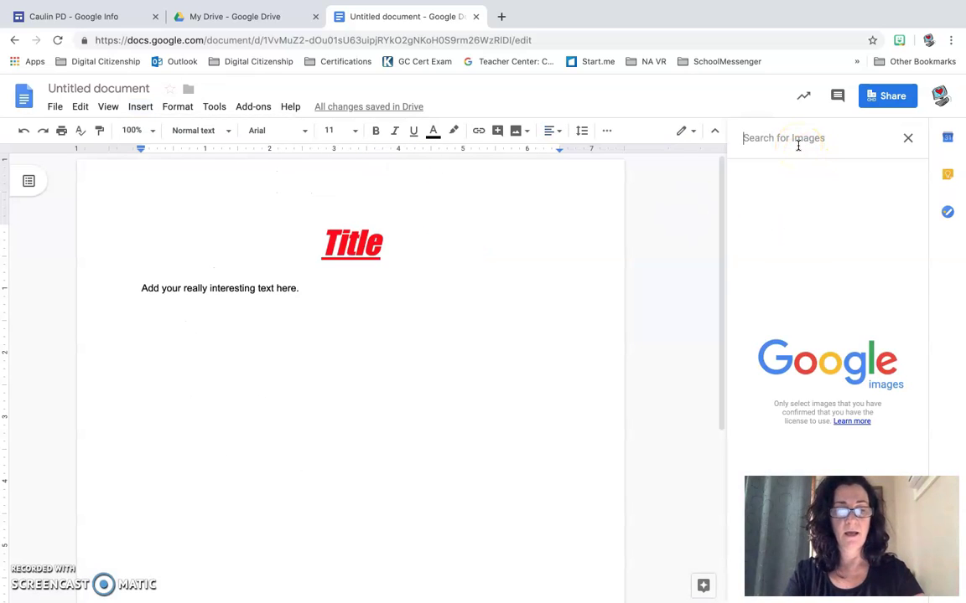
type("google docs icon")
key("Return")
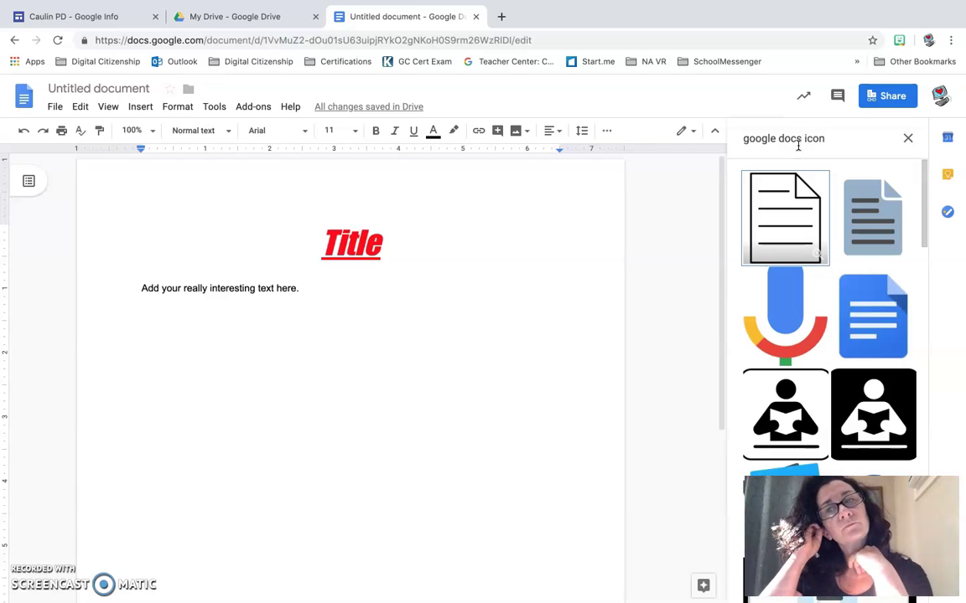
left_click(864, 312)
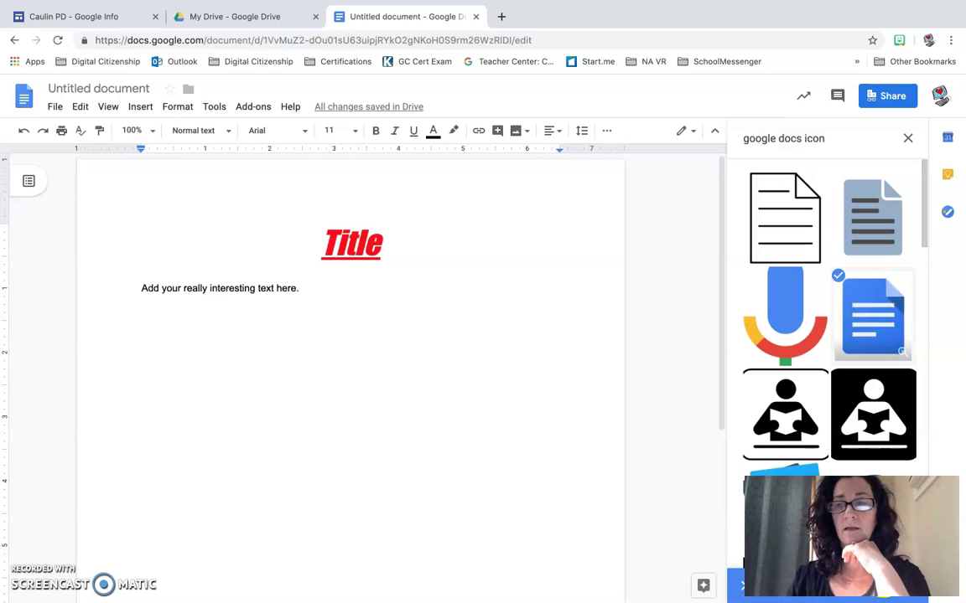
left_click(895, 593)
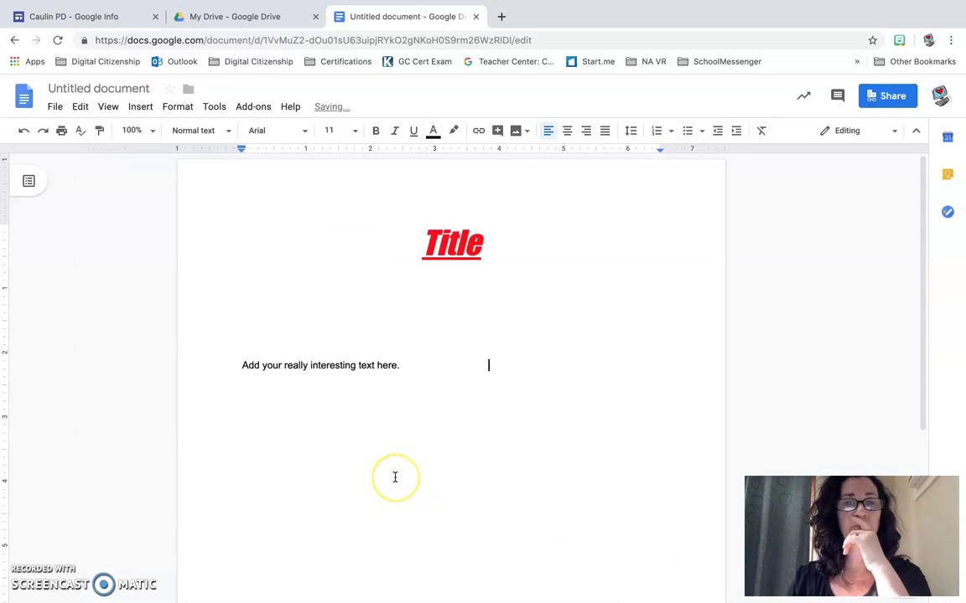
left_click(445, 344)
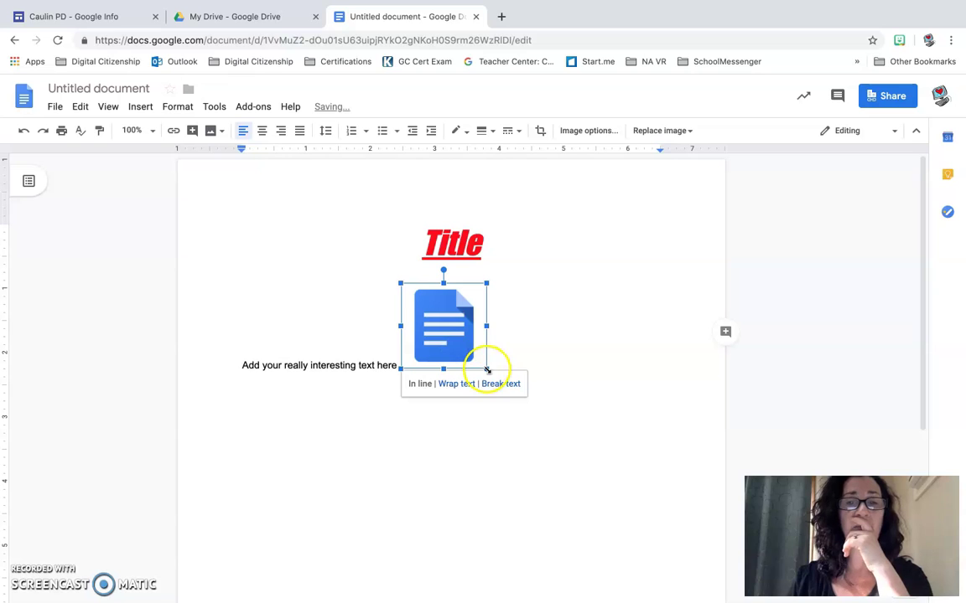
left_click_drag(486, 369, 521, 403)
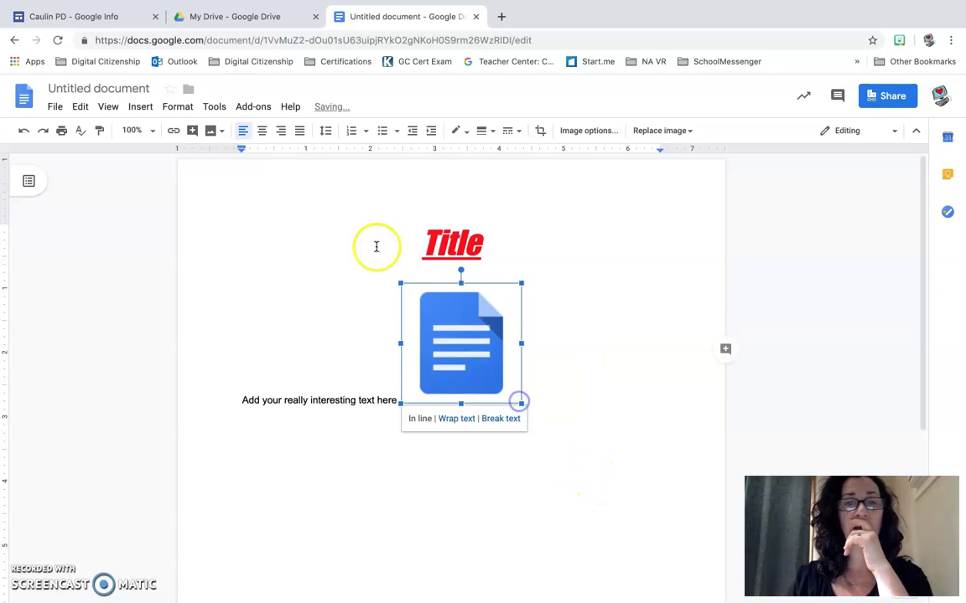
Add "I want to demo text wrap so I am typing more text here." after the paragraph's first sentence, before the image.
left_click(390, 400)
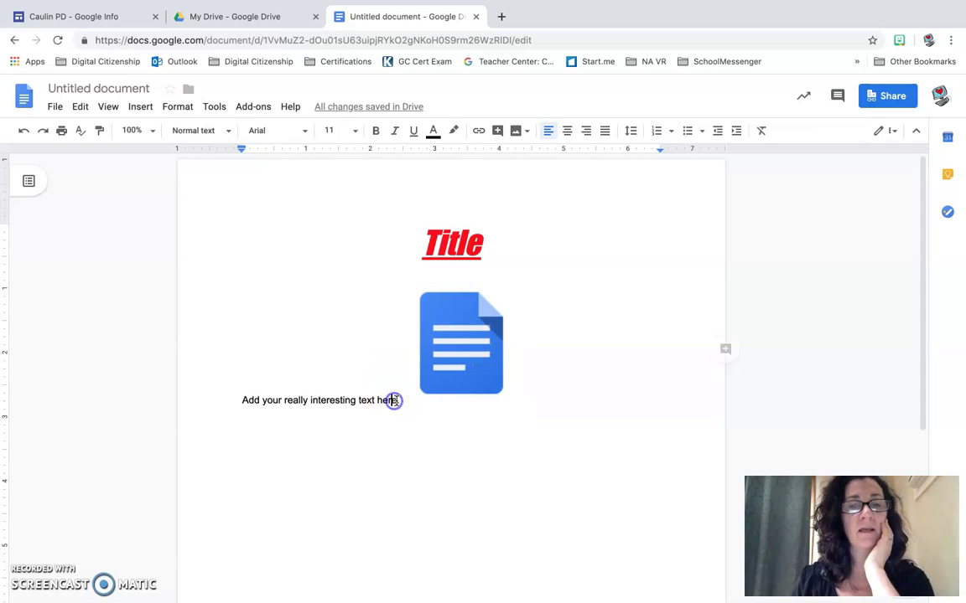
left_click(405, 401)
left_click(385, 401)
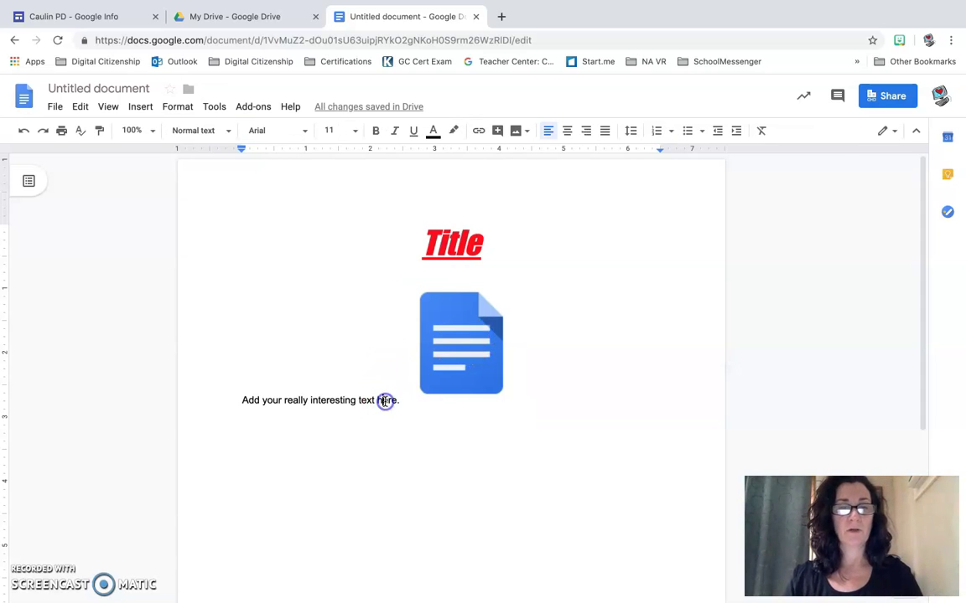
type("I want ")
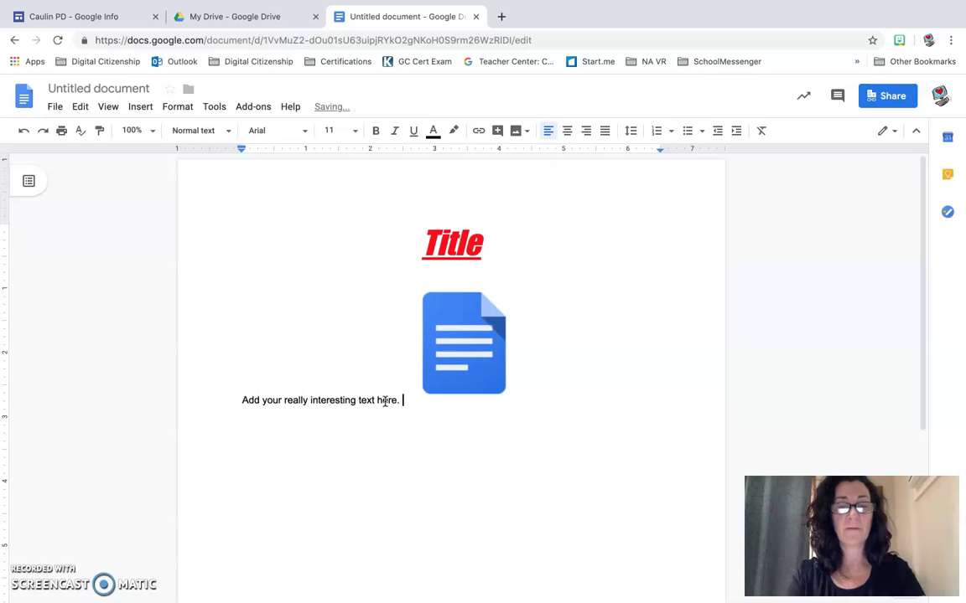
type("to d")
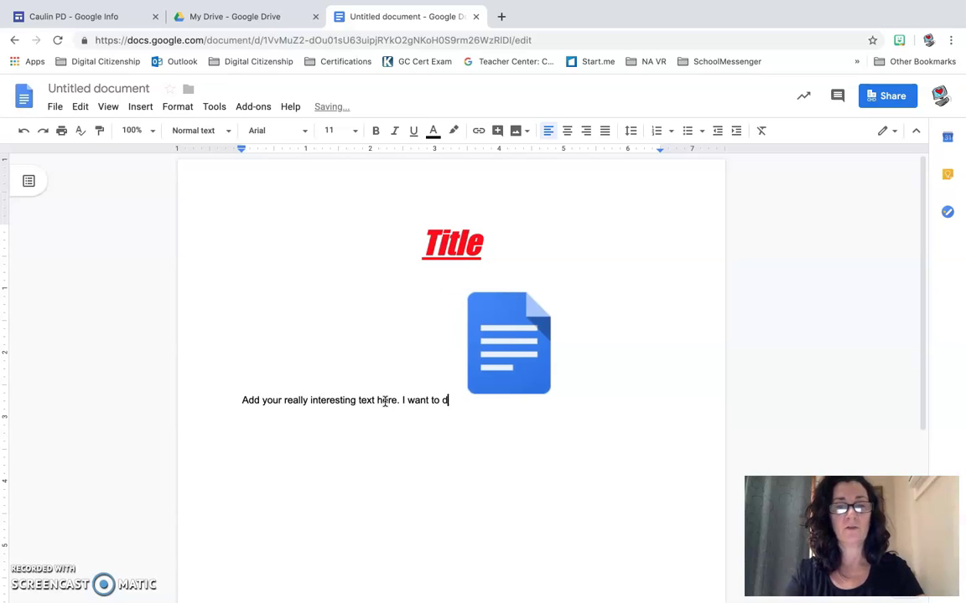
type("emo text ")
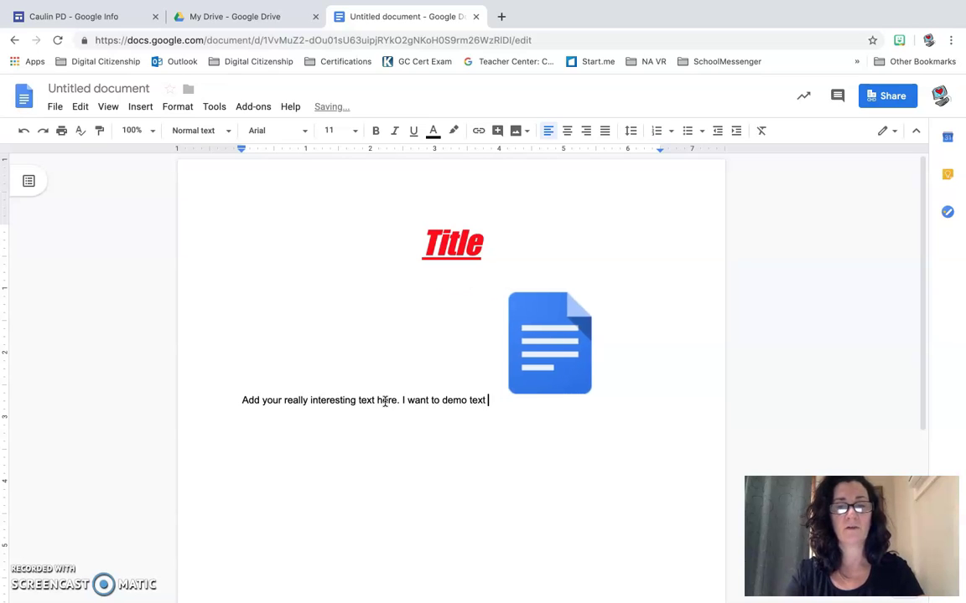
type("wrap so I am typing more text here.")
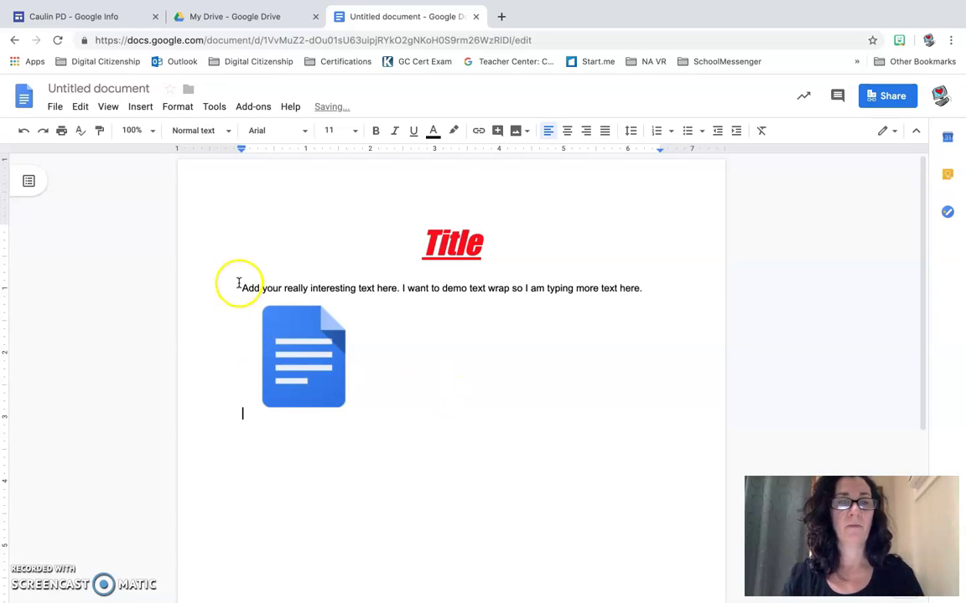
Set the whole body paragraph to font size 24.
left_click_drag(237, 279, 650, 294)
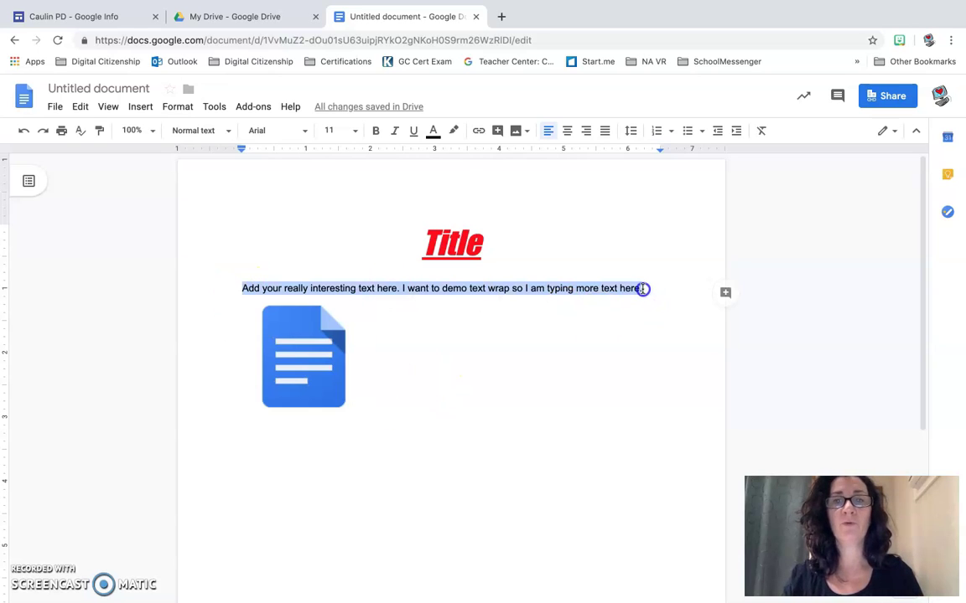
left_click(352, 132)
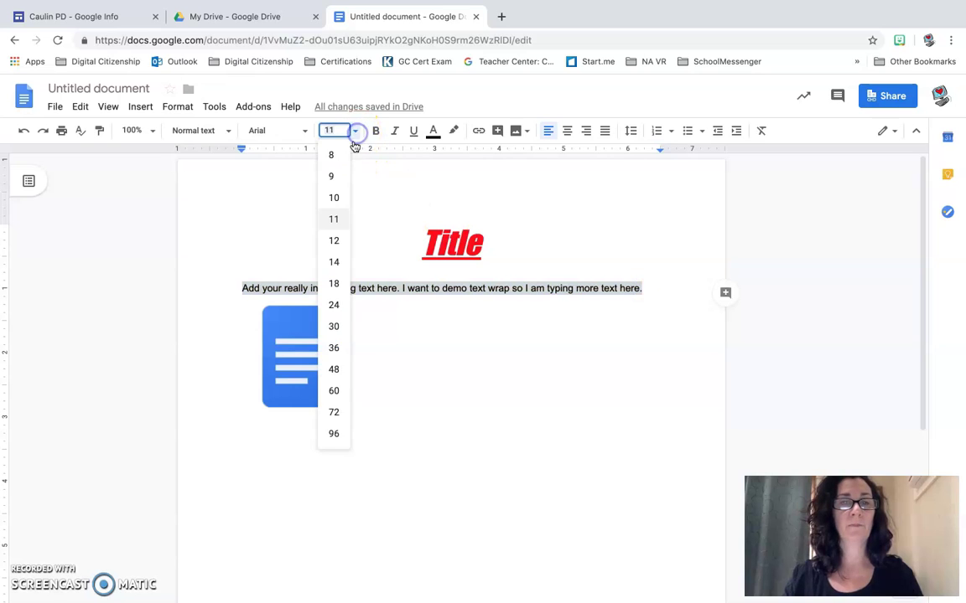
left_click(334, 307)
left_click(446, 450)
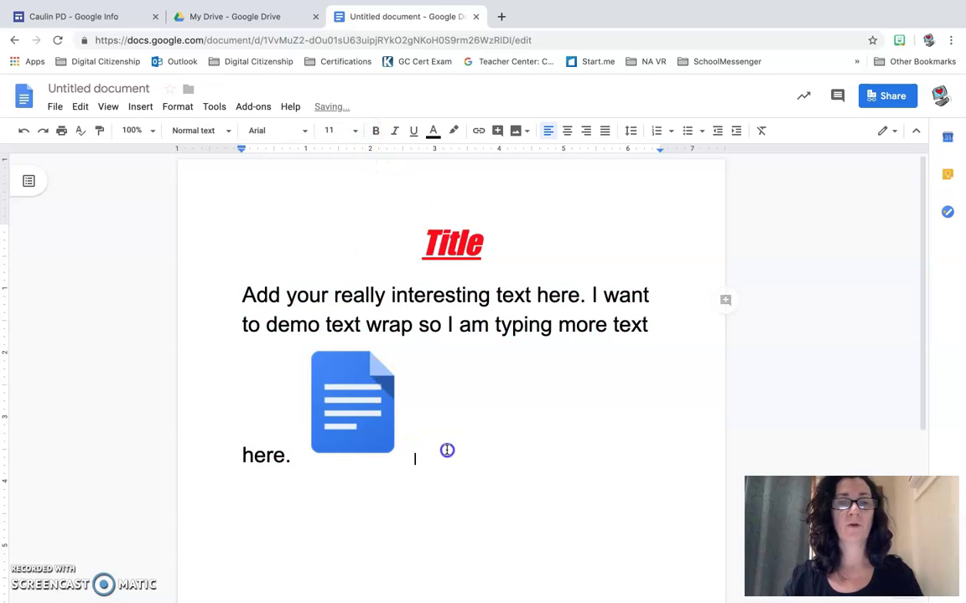
Wrap the paragraph text around the blue document icon and move the image to the right of the paragraph.
left_click(371, 422)
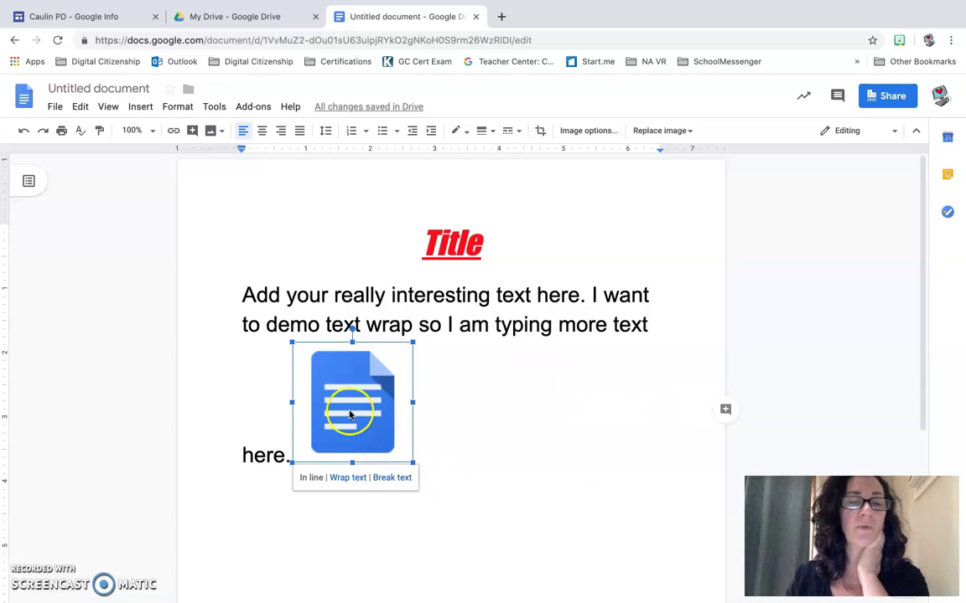
left_click(349, 478)
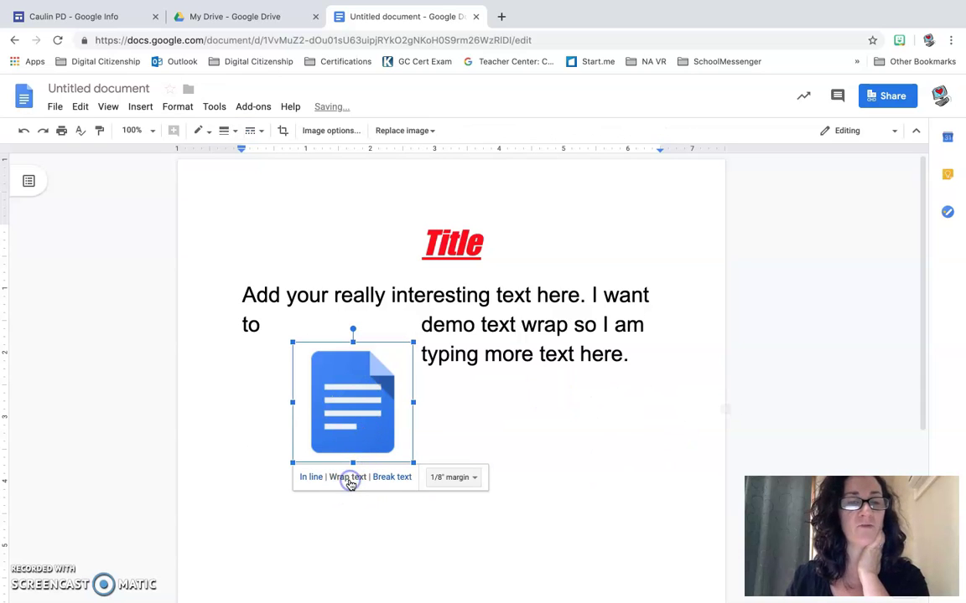
left_click_drag(345, 401, 612, 327)
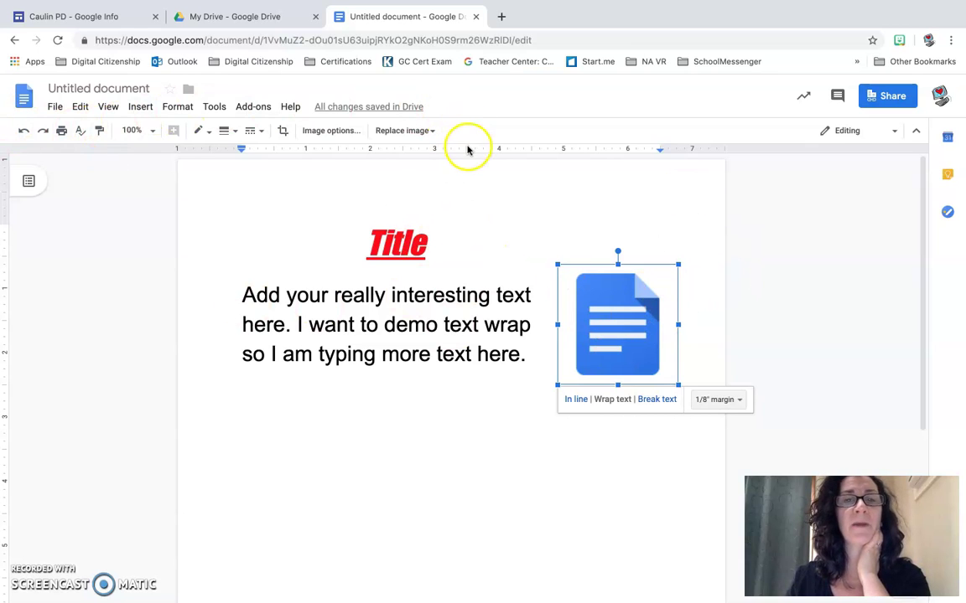
Try cropping off the lower part of the document icon, and undo the crop.
left_click(283, 131)
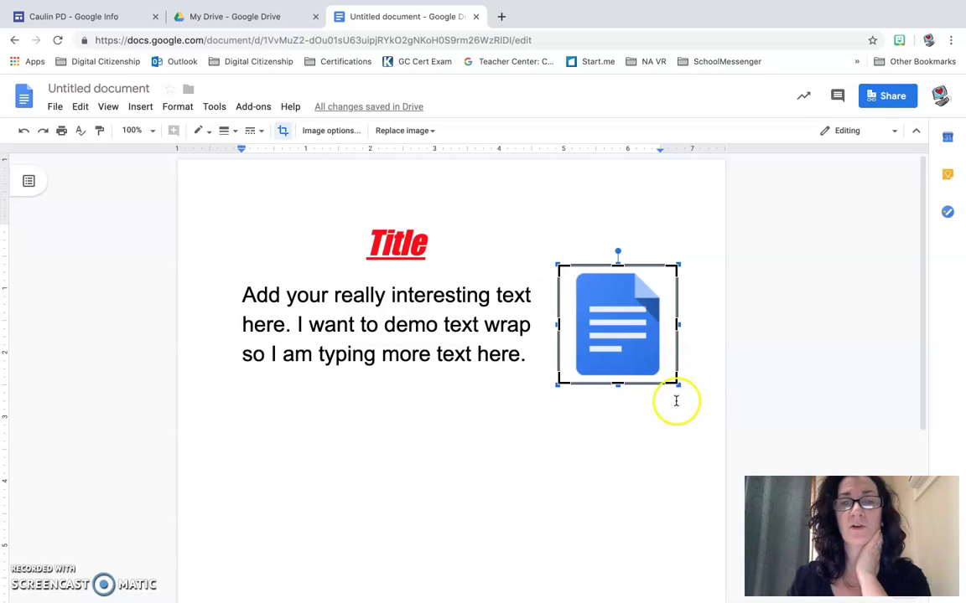
left_click_drag(624, 382, 613, 328)
left_click(614, 422)
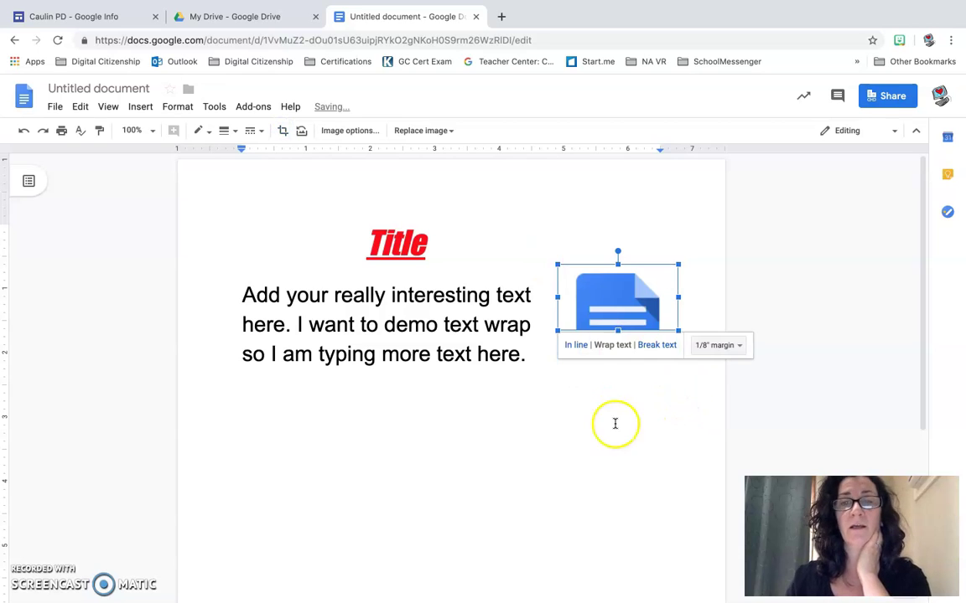
left_click(612, 429)
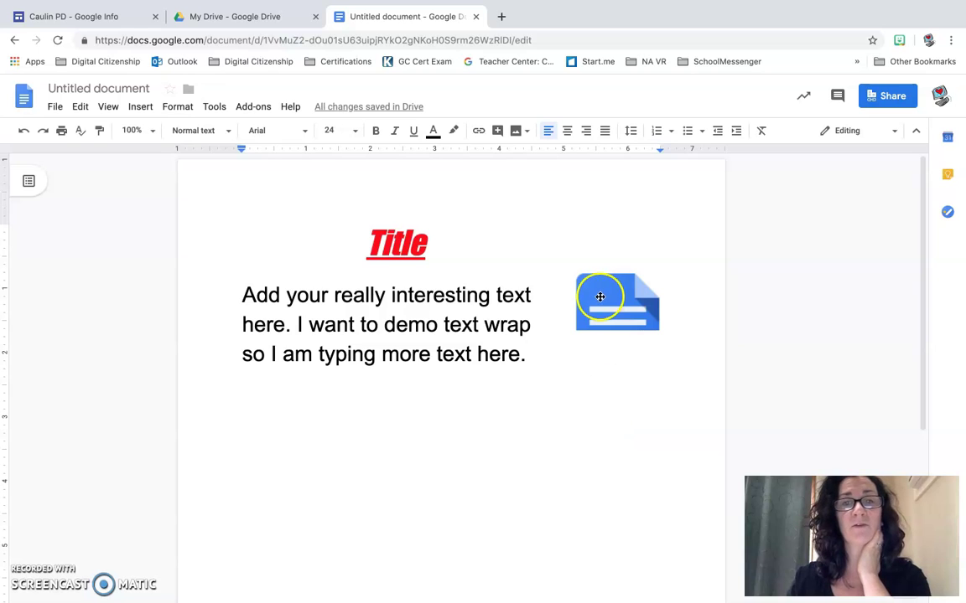
left_click(26, 131)
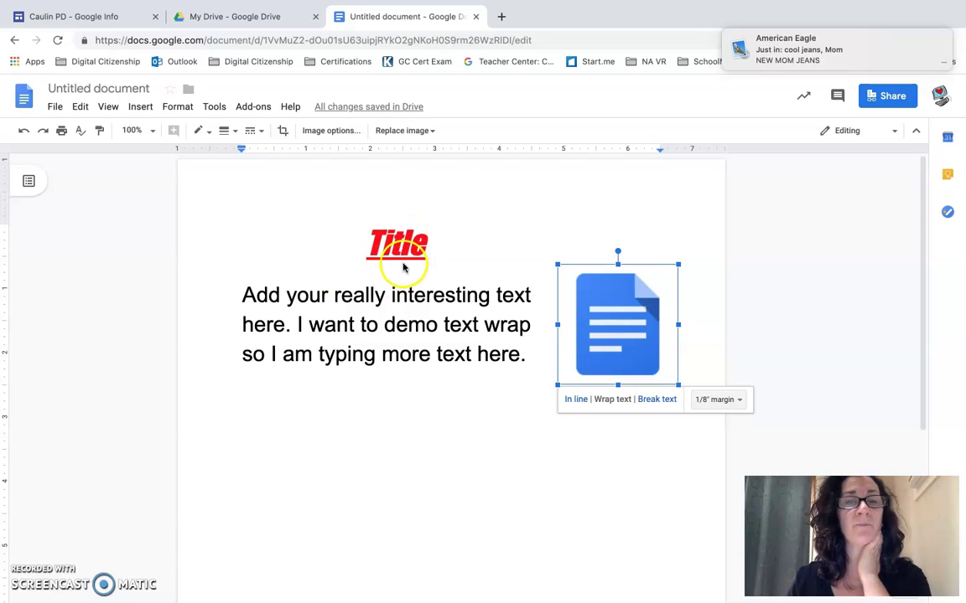
Rename the document as "Title" and look through the My Drive folders it could be moved to, without moving it.
left_click(72, 88)
type("Title")
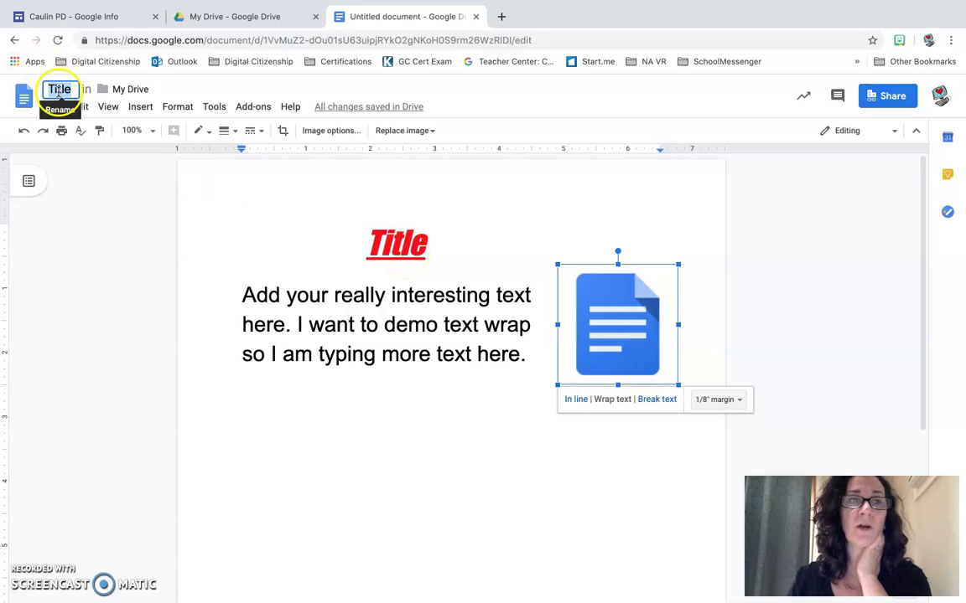
left_click(103, 89)
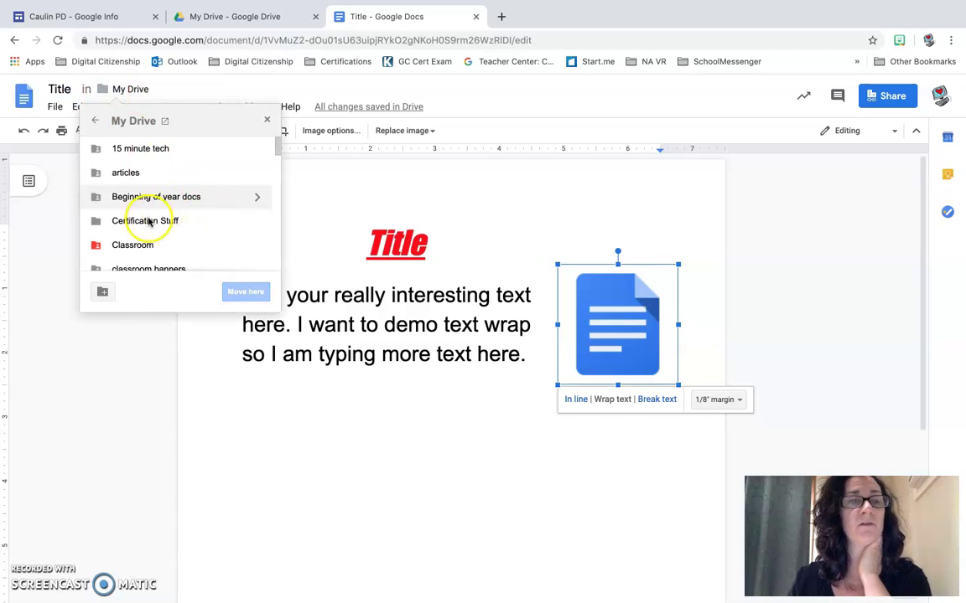
mouse_move(276, 153)
left_mouse_down()
mouse_move(280, 207)
mouse_move(275, 144)
left_mouse_up()
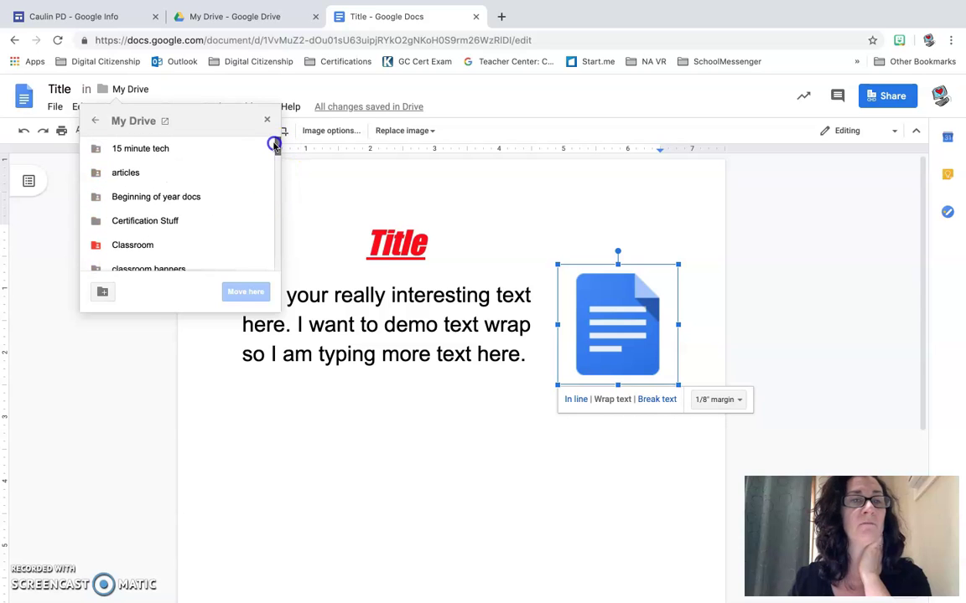
left_click(245, 107)
left_click(345, 417)
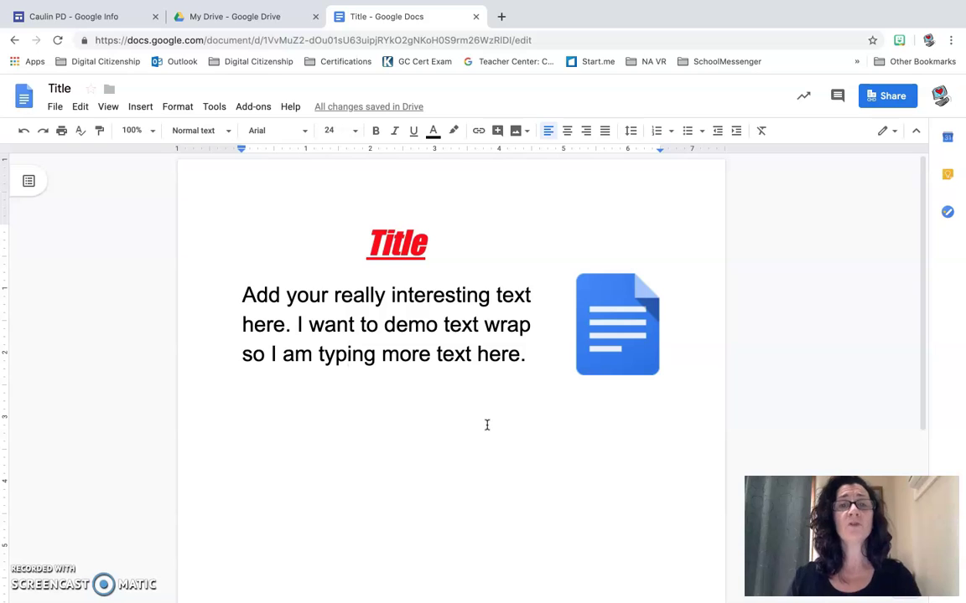
View the file formats available for downloading the document, and return to the end of the paragraph.
left_click(55, 108)
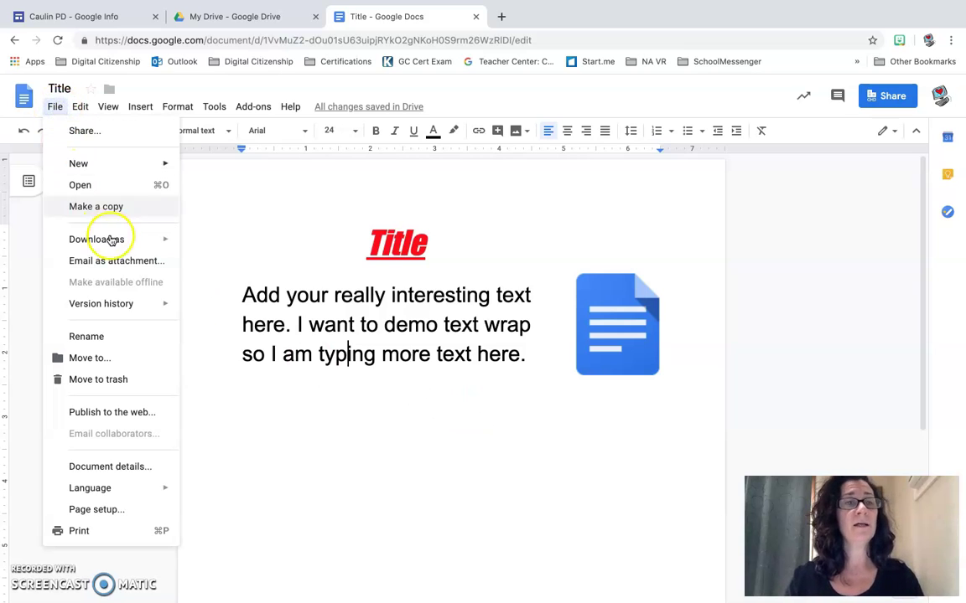
mouse_move(118, 241)
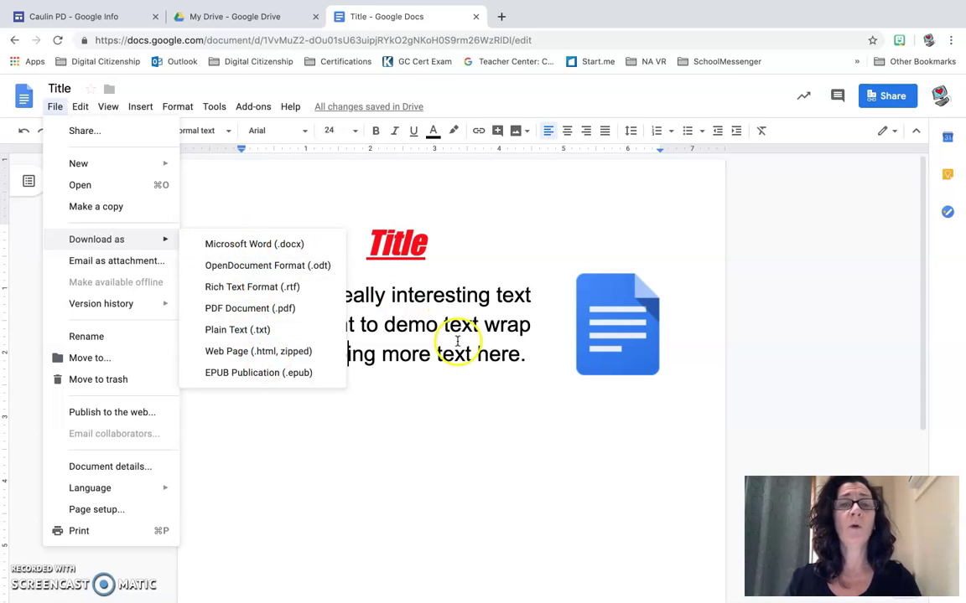
left_click(597, 456)
left_click(507, 414)
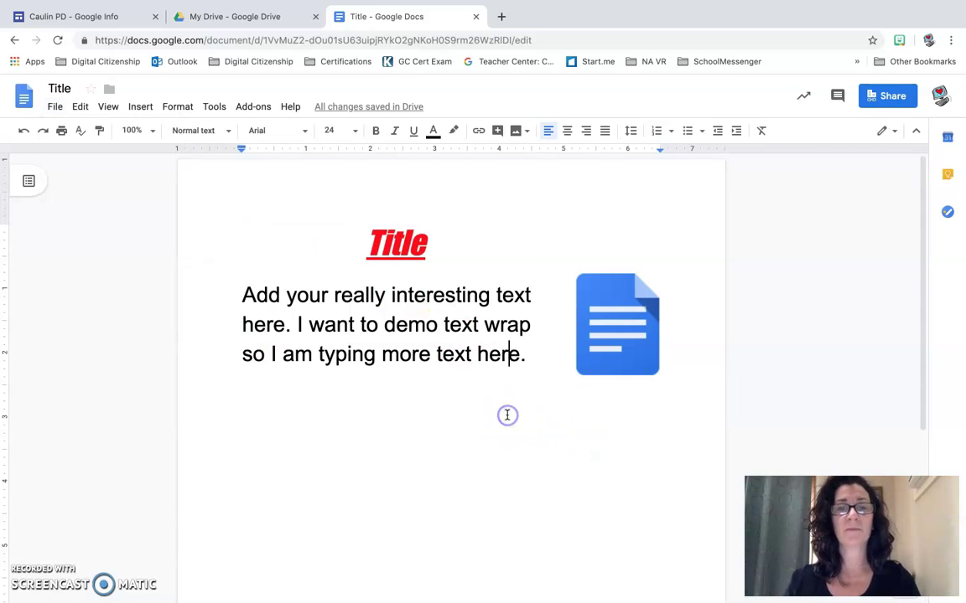
left_click(532, 355)
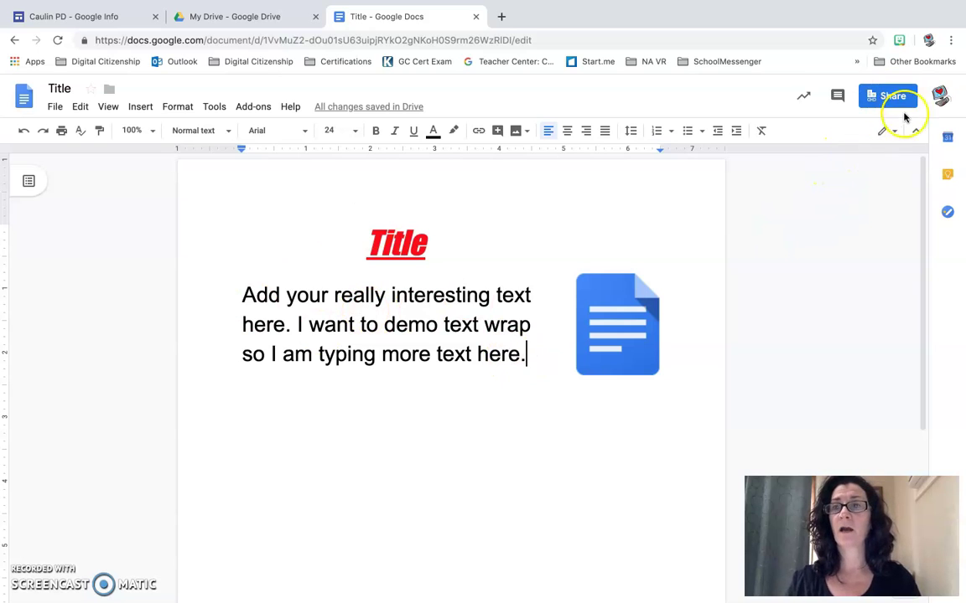
Download the document as a PDF Document (.pdf) and show the downloaded file in Finder.
left_click(54, 107)
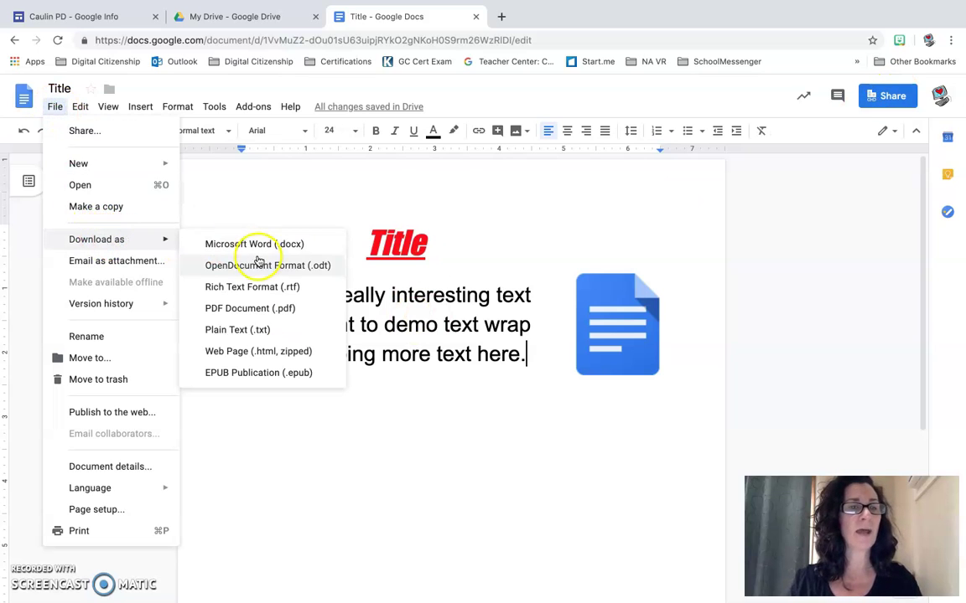
left_click(260, 308)
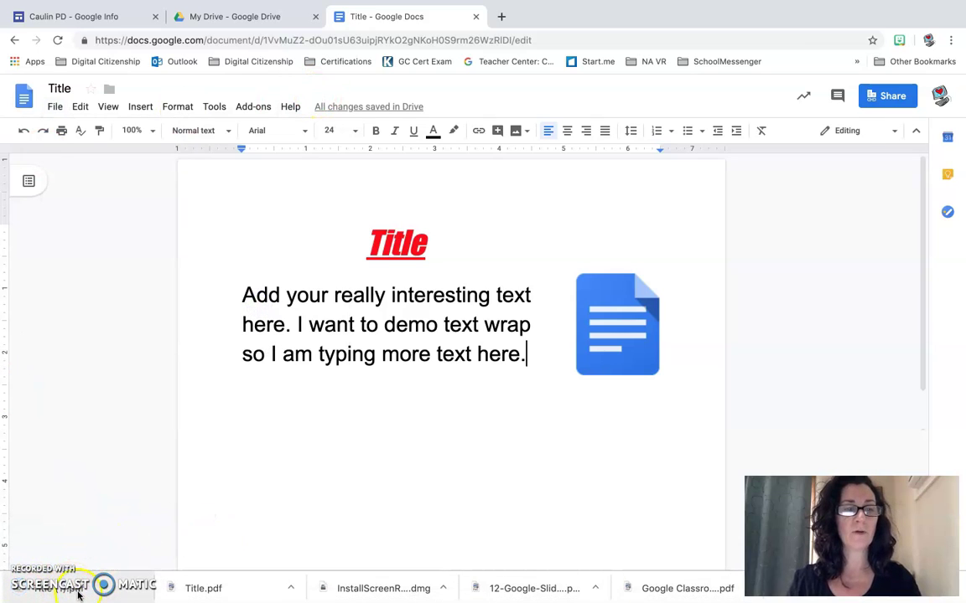
right_click(137, 592)
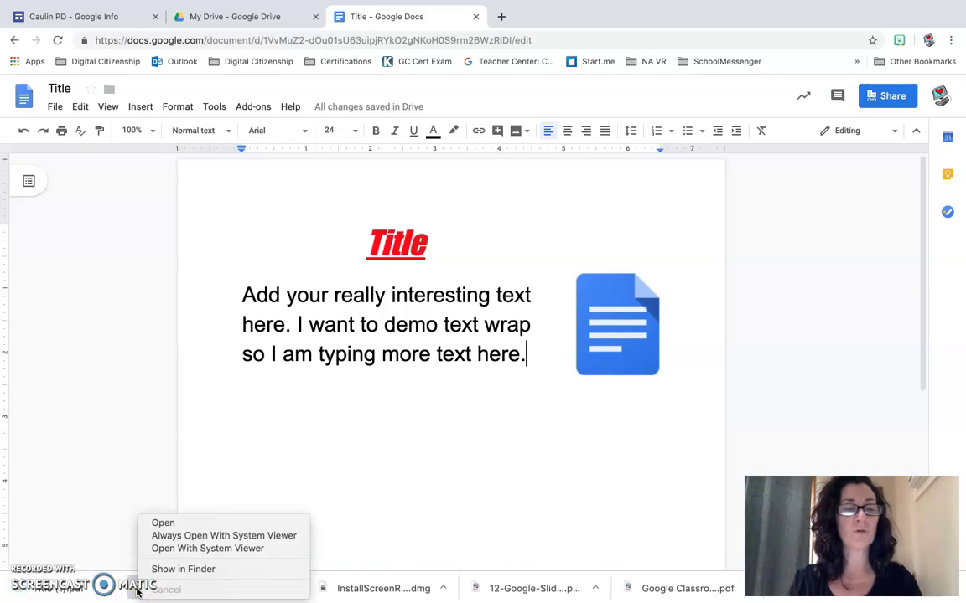
left_click(176, 570)
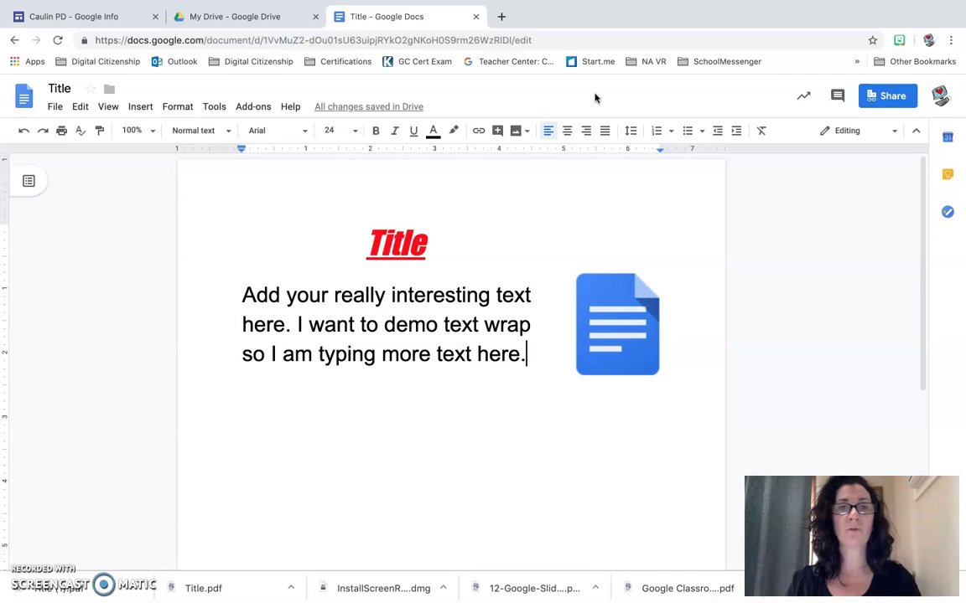
right_click(137, 588)
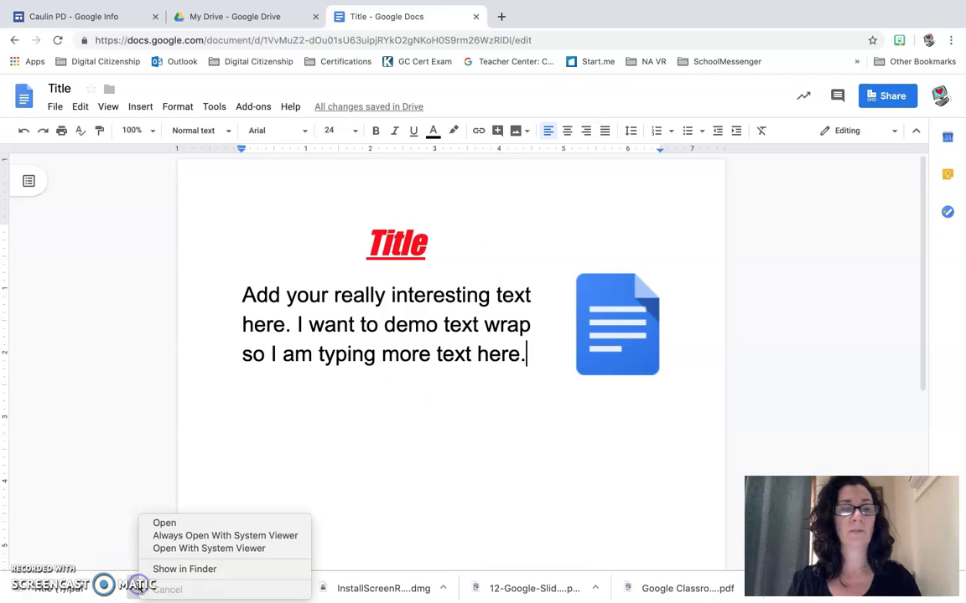
left_click(150, 570)
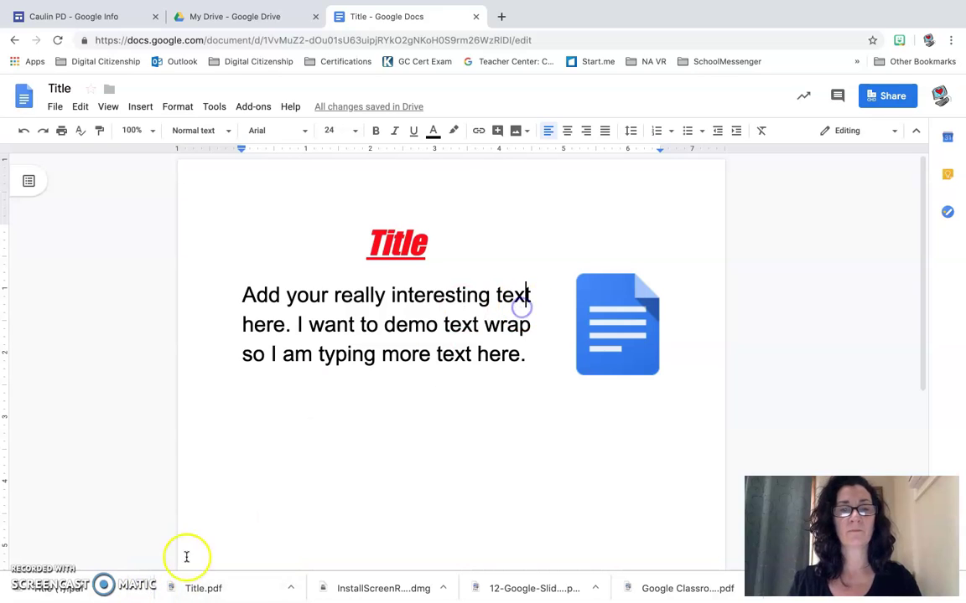
left_click(136, 588)
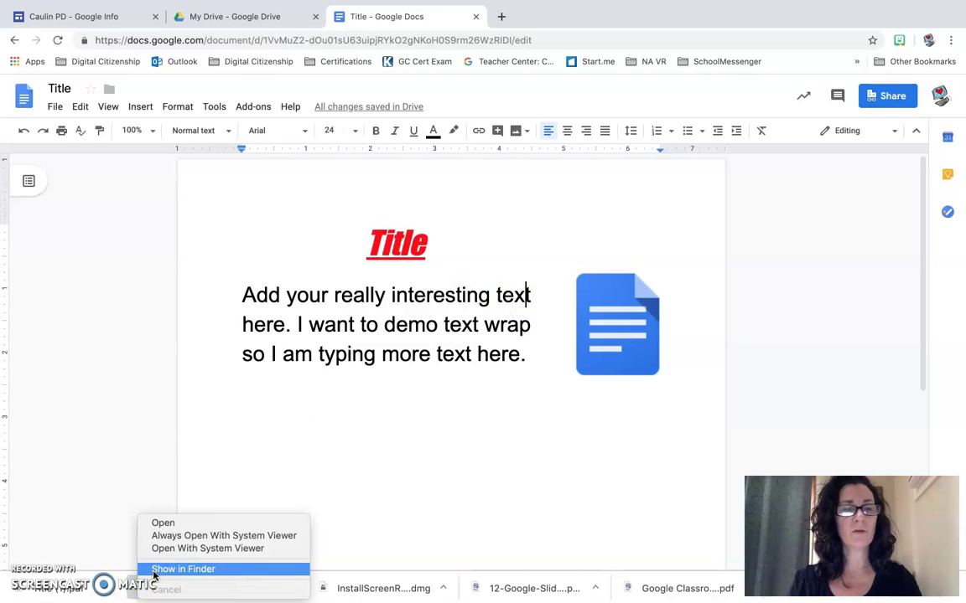
left_click(154, 574)
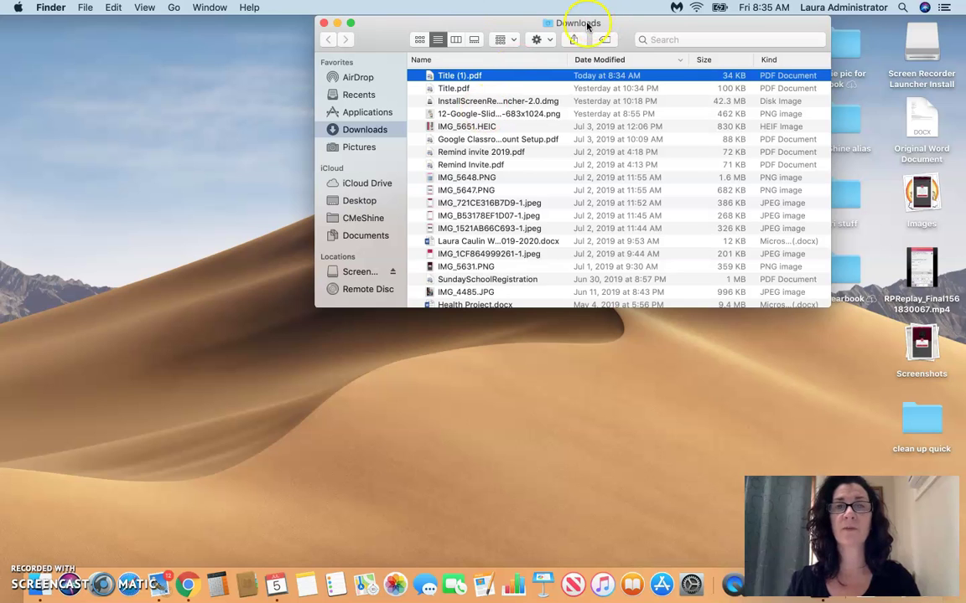
Switch back to Chrome, copy the document's shareable link, and view the link-sharing access options without changing them.
left_click(188, 586)
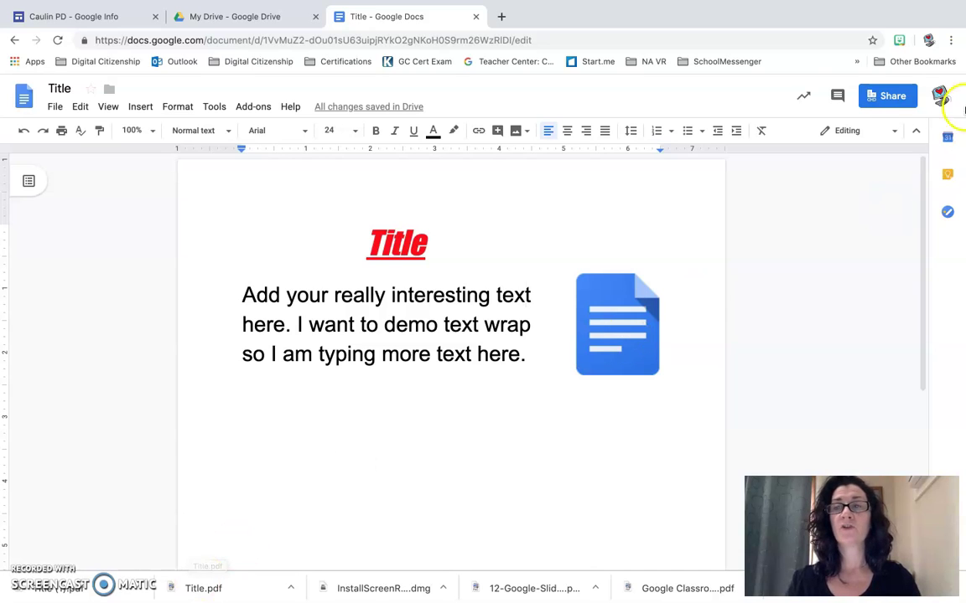
left_click(876, 101)
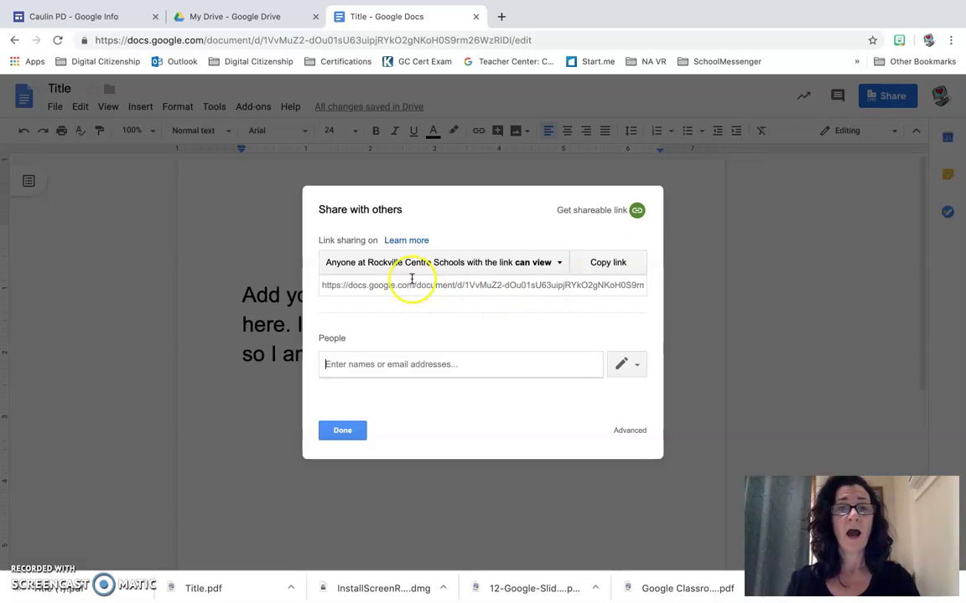
left_click(597, 266)
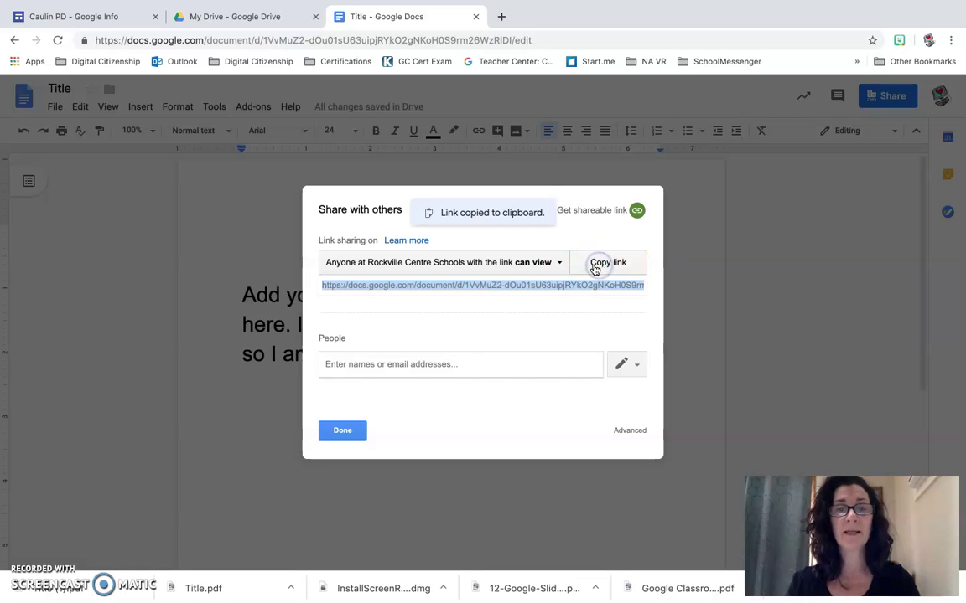
left_click(526, 263)
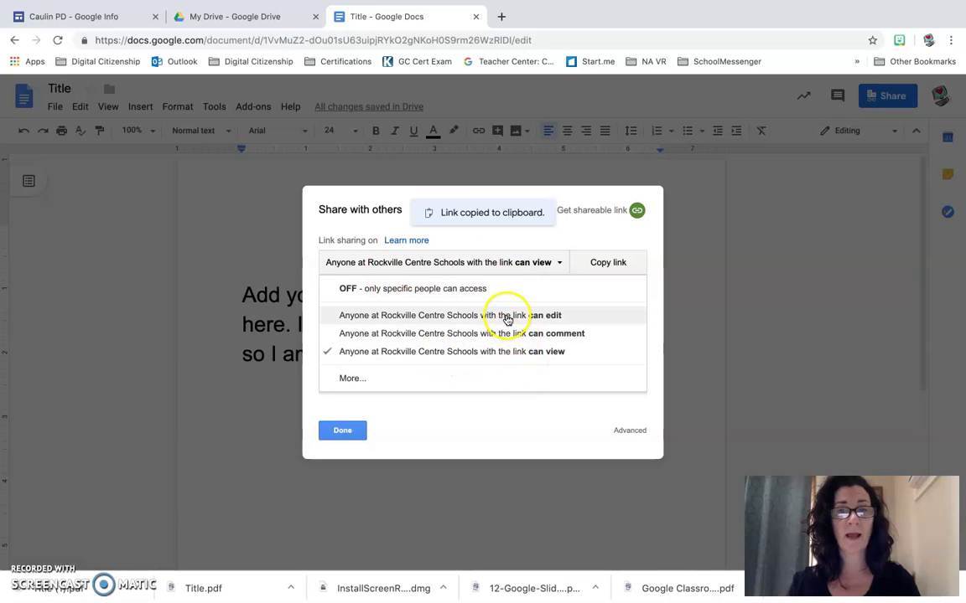
left_click(535, 216)
Share the document with the student account's e-mail address, choose that person's access level, and send the invitation.
left_click(378, 365)
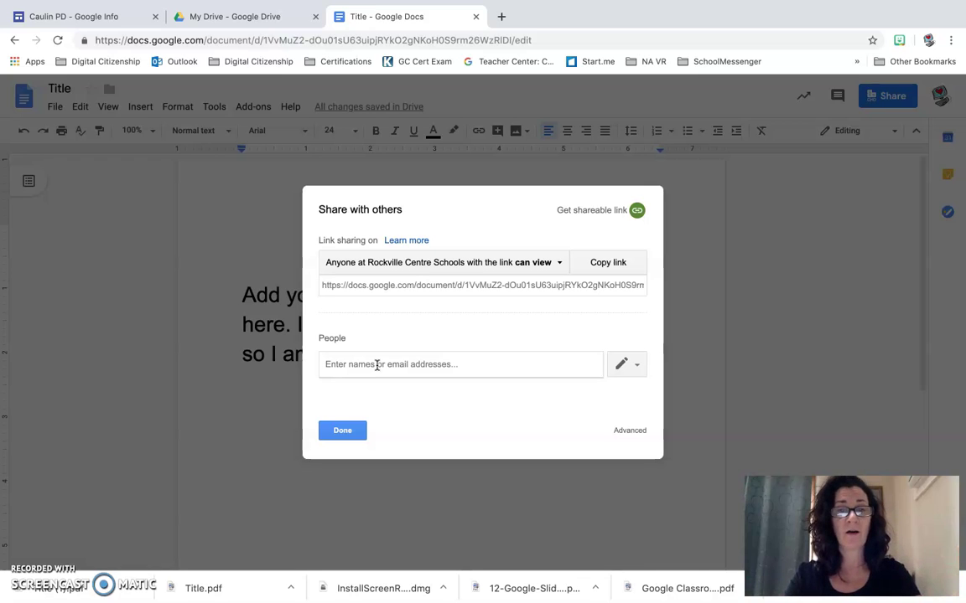
type("la")
left_click(390, 386)
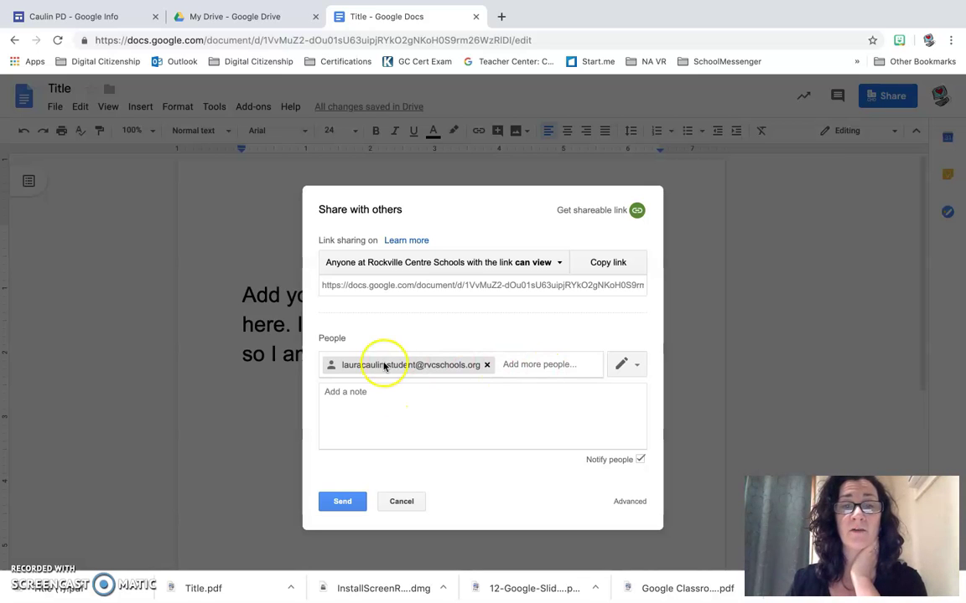
left_click(629, 366)
left_click(610, 391)
left_click(340, 501)
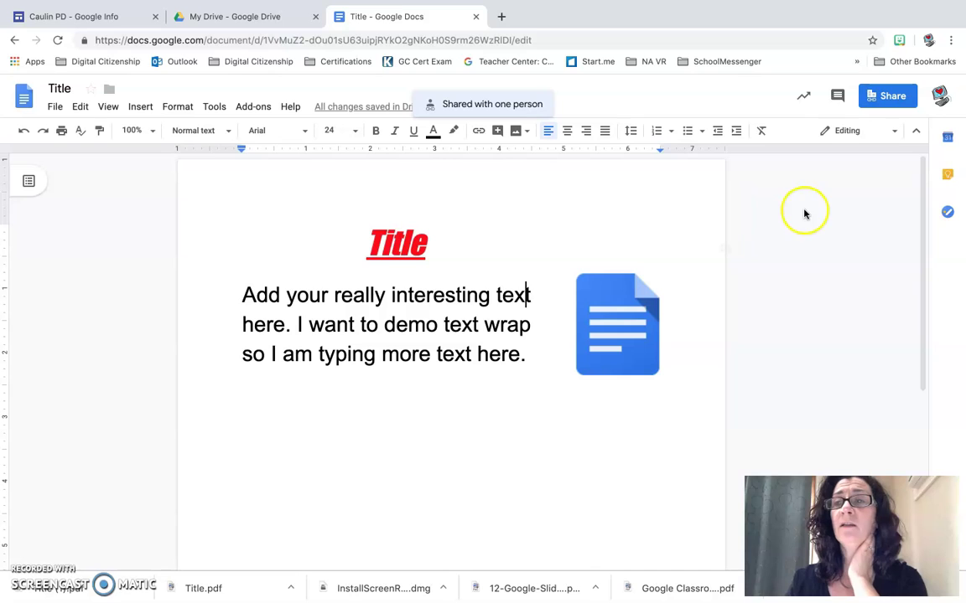
Switch to the student's Chrome profile and view the files shared with that account in Google Drive.
left_click(925, 40)
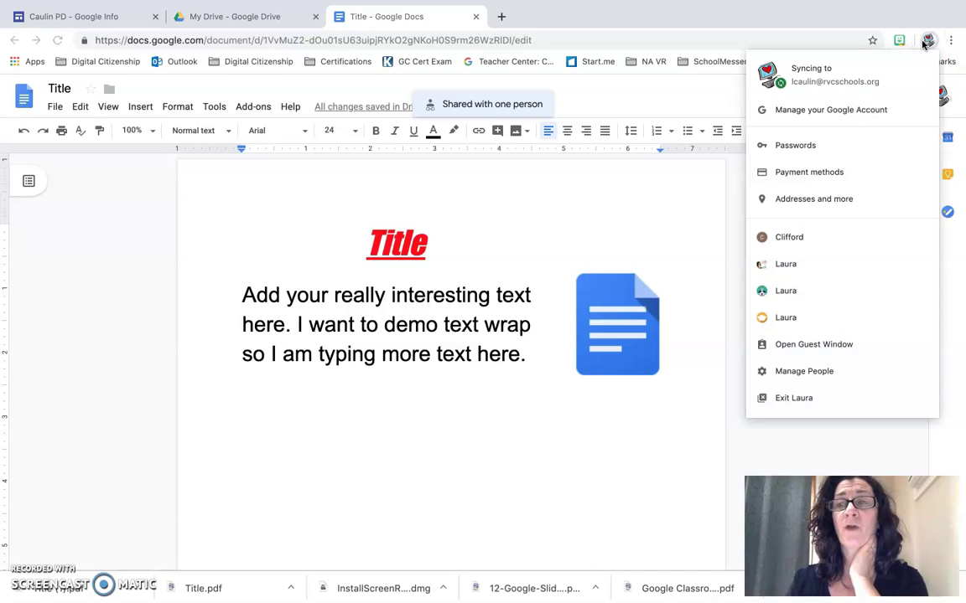
left_click(788, 318)
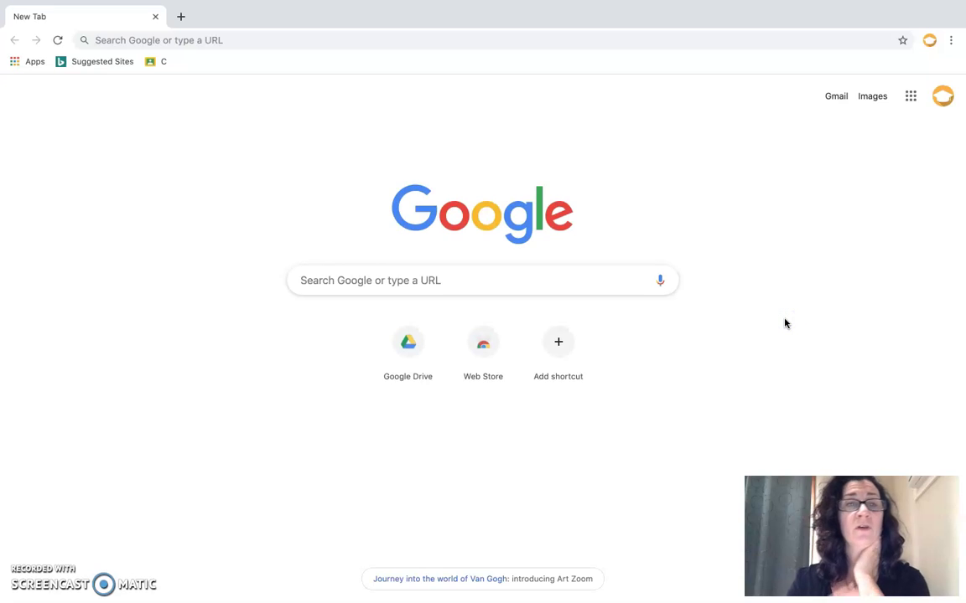
left_click(910, 95)
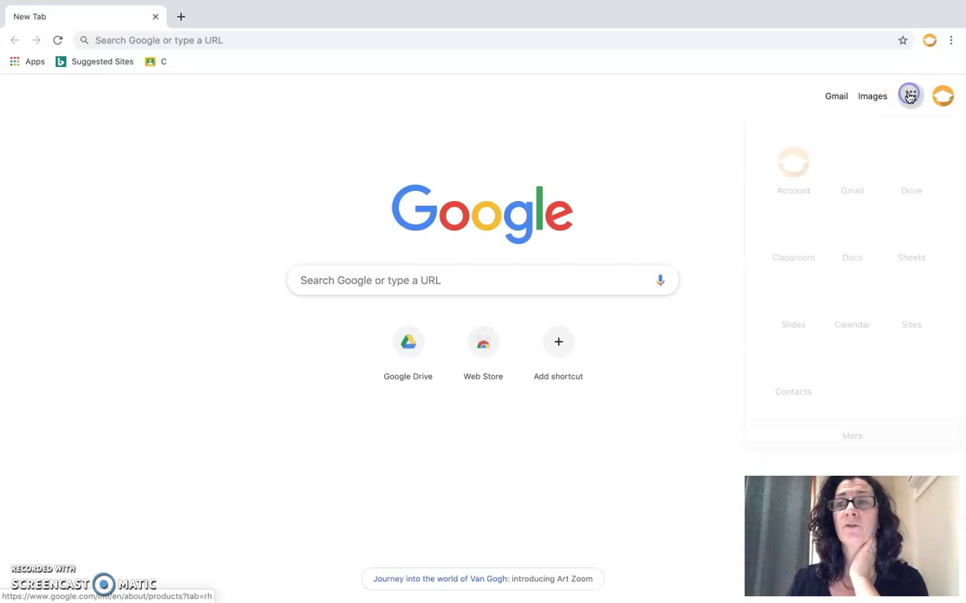
left_click(912, 168)
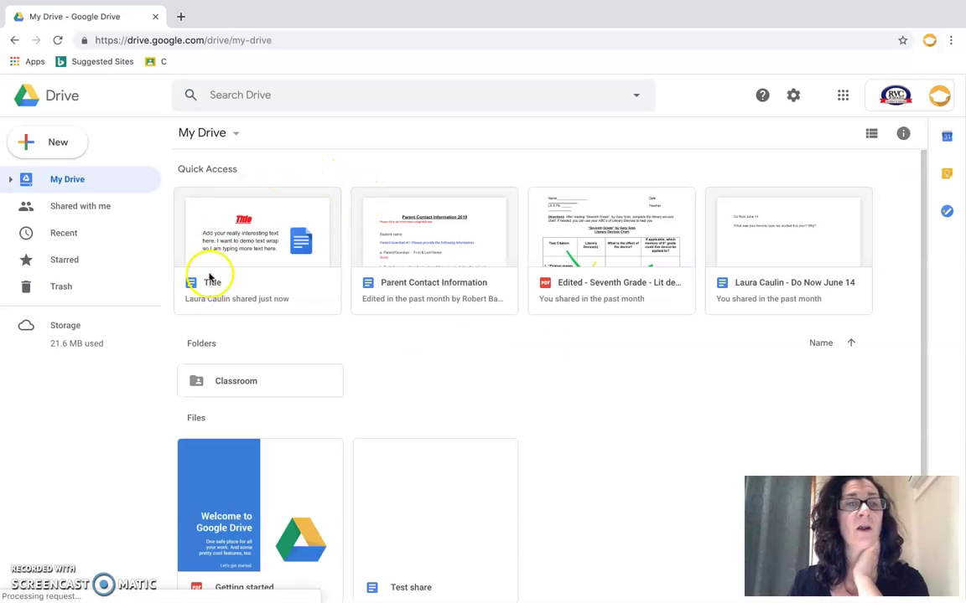
left_click(64, 213)
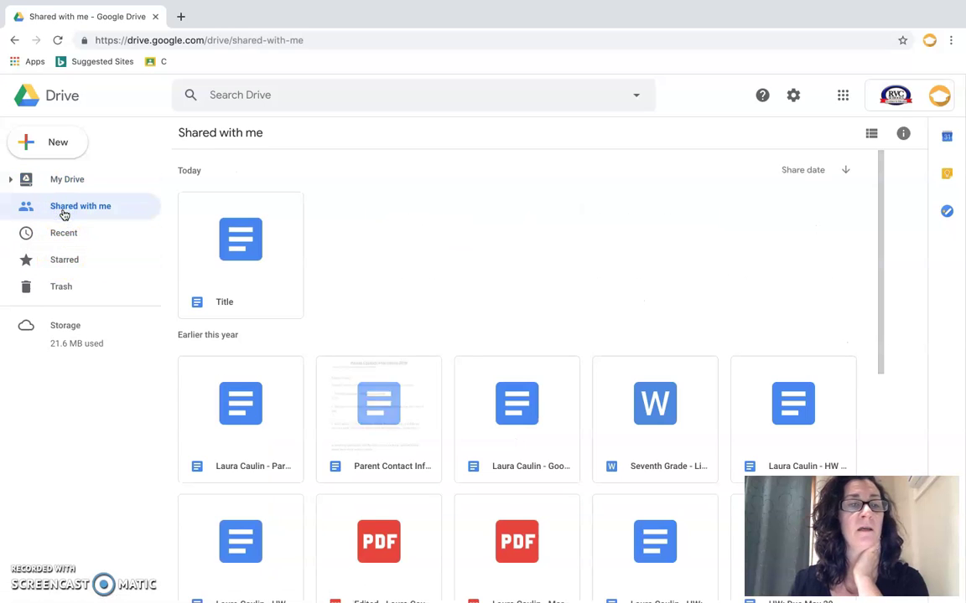
Open the shared Title document and add "This is the text added by the student account." as a separate paragraph below the body text.
double_click(234, 251)
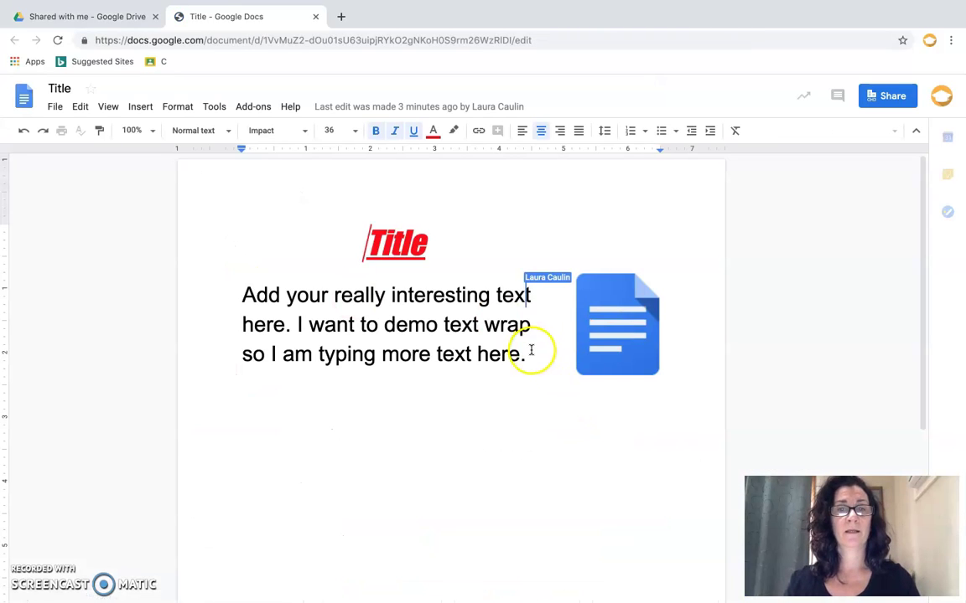
left_click(538, 352)
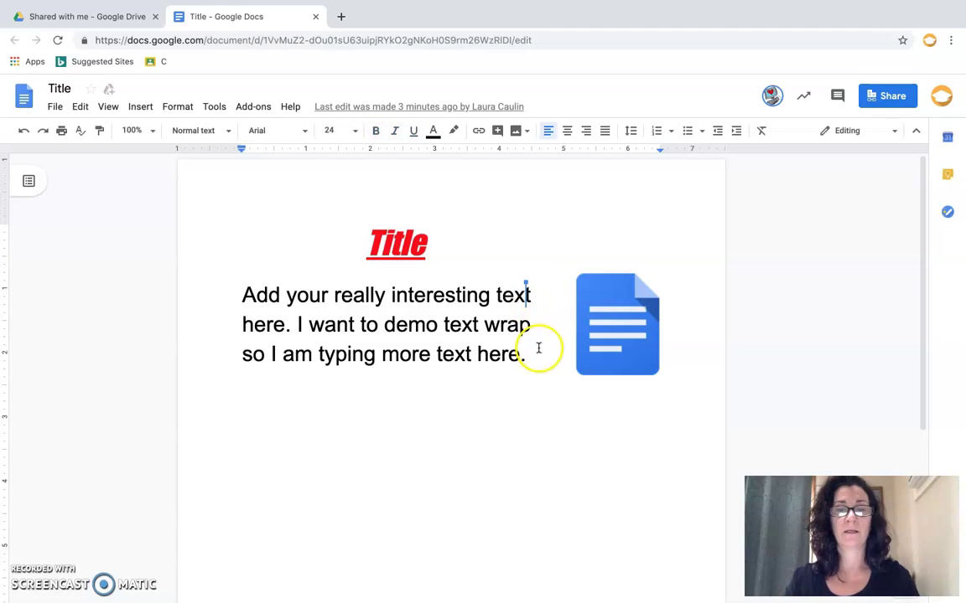
key("Return")
key("Return")
type("This is the tex")
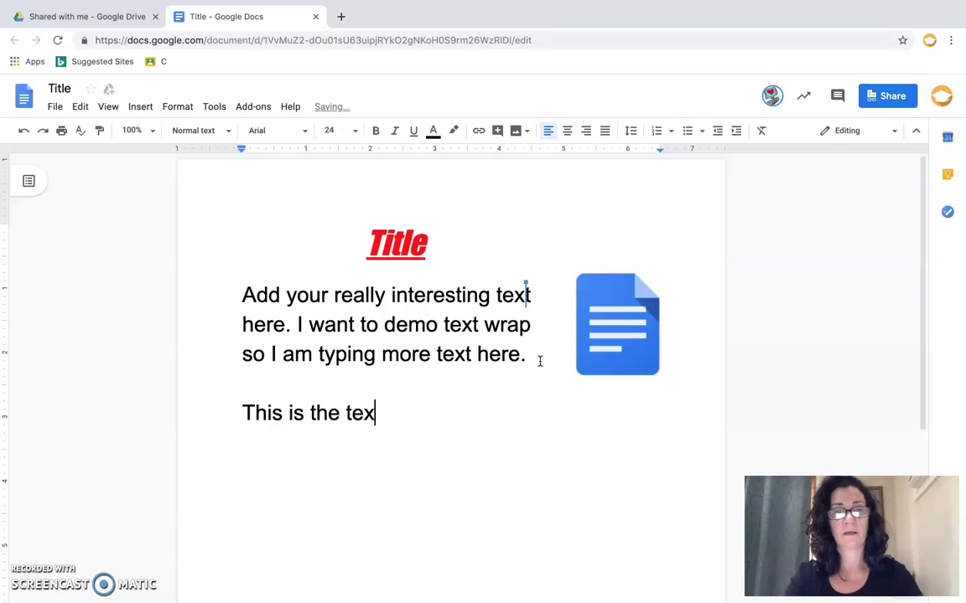
type("t added by the student account.")
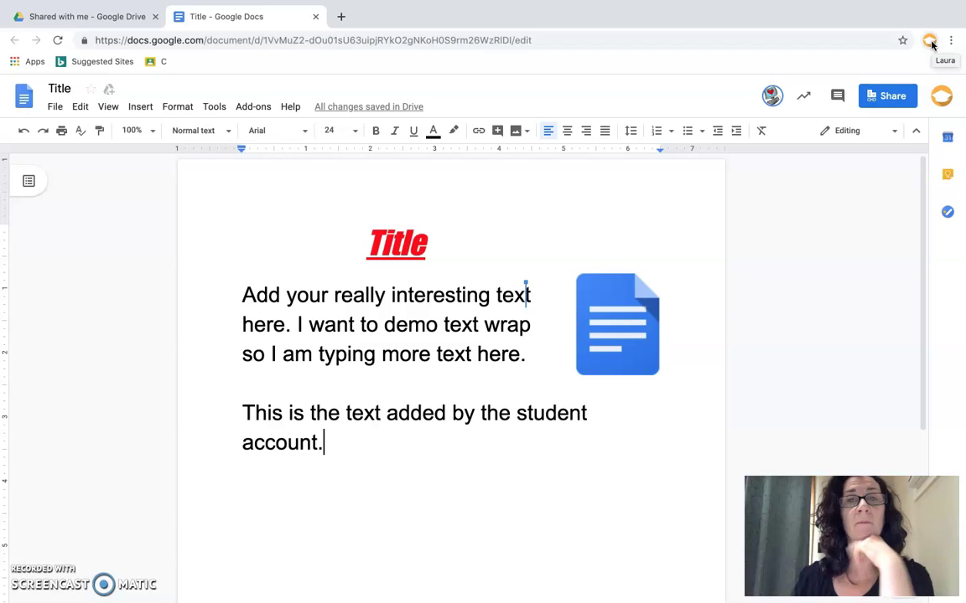
Switch back to the teacher's Chrome profile and examine the sentence the student account added to the document.
left_click(931, 42)
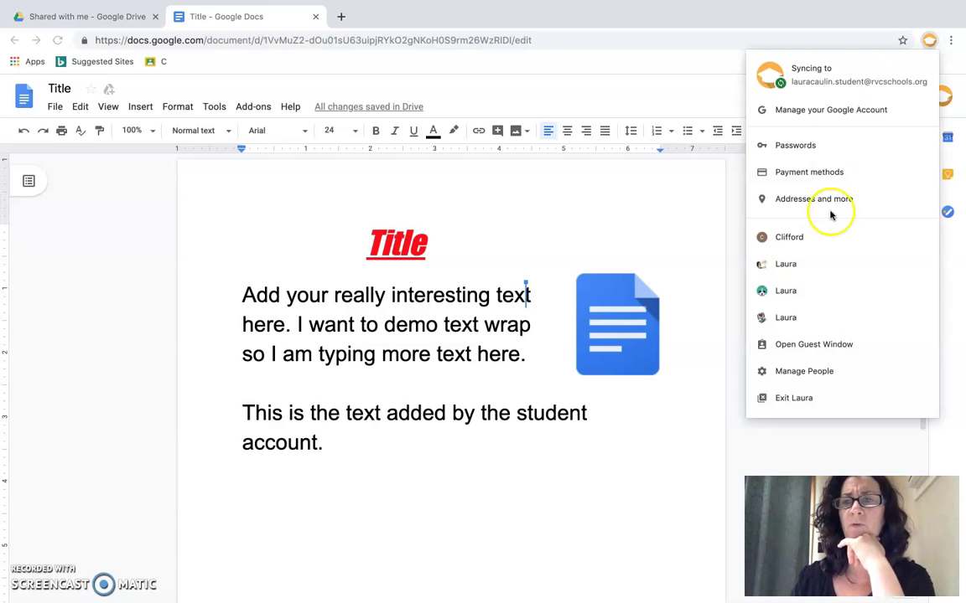
left_click(784, 320)
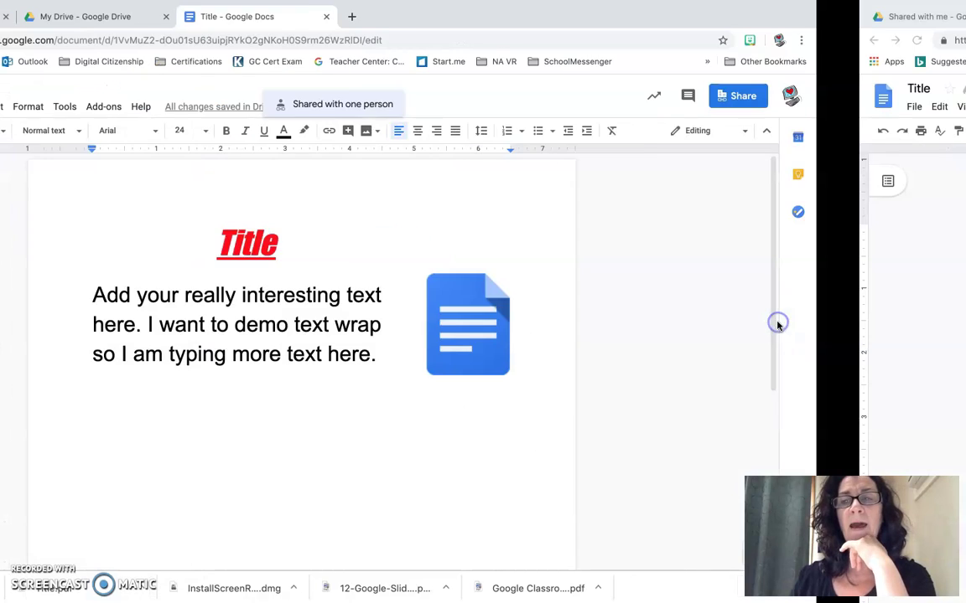
left_click(926, 40)
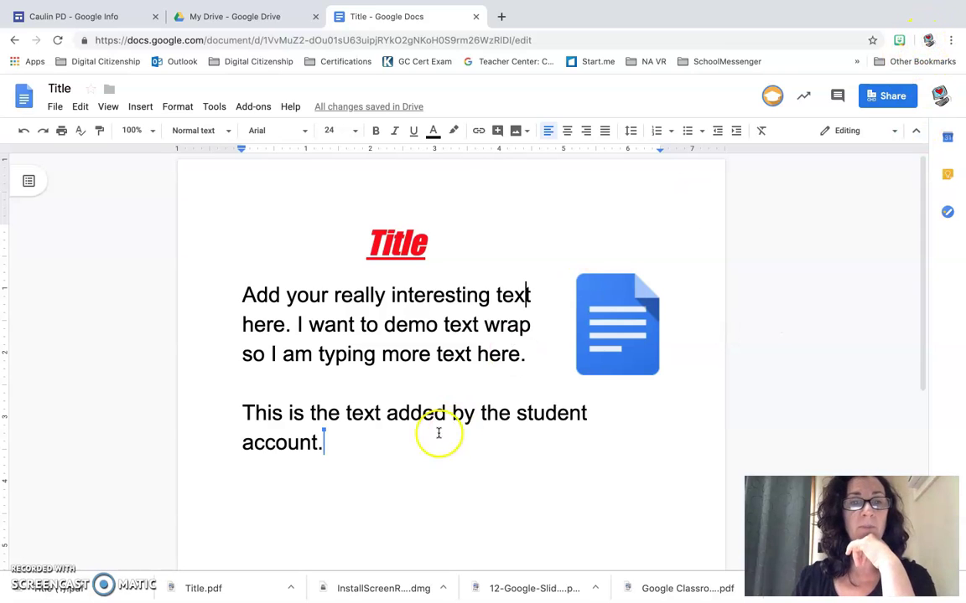
left_click_drag(332, 441, 222, 411)
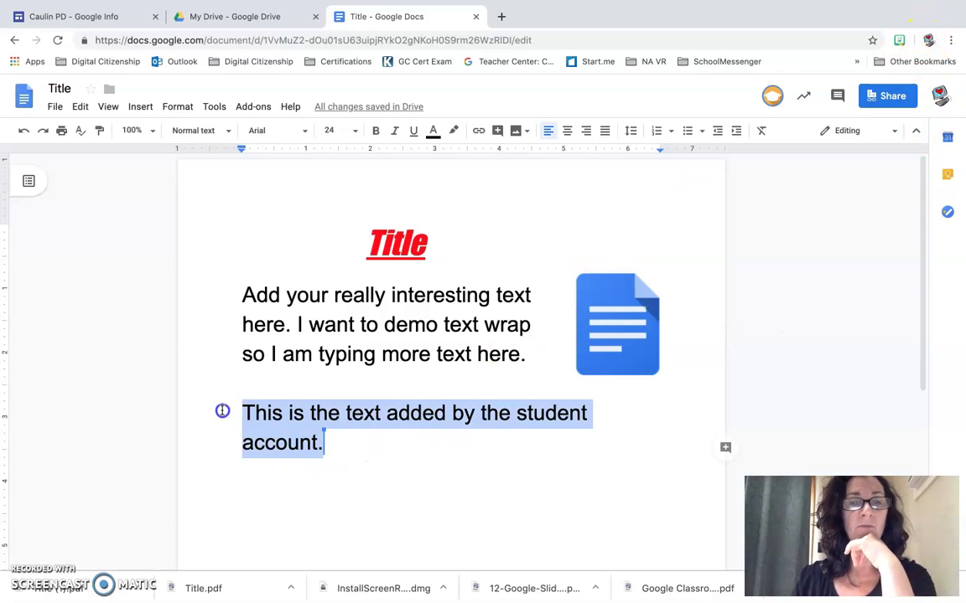
left_click(352, 443)
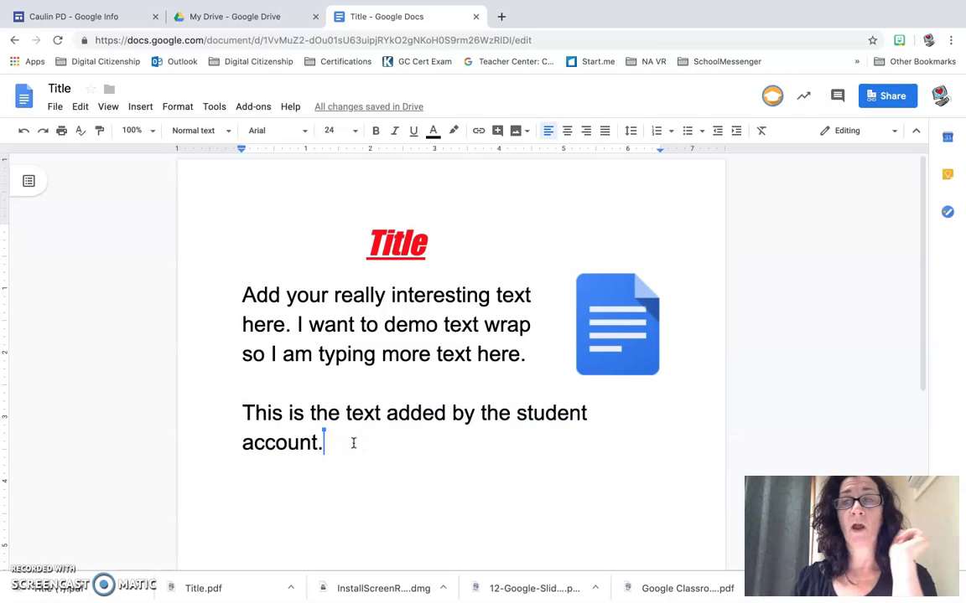
Open the document's version history and examine which collaborator made each highlighted edit.
left_click(56, 109)
mouse_move(106, 312)
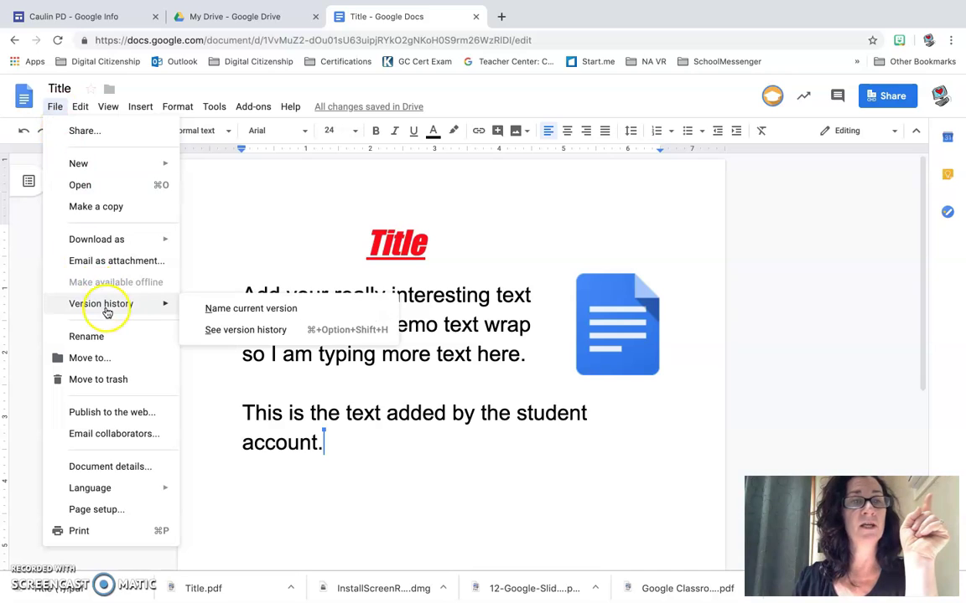
left_click(248, 332)
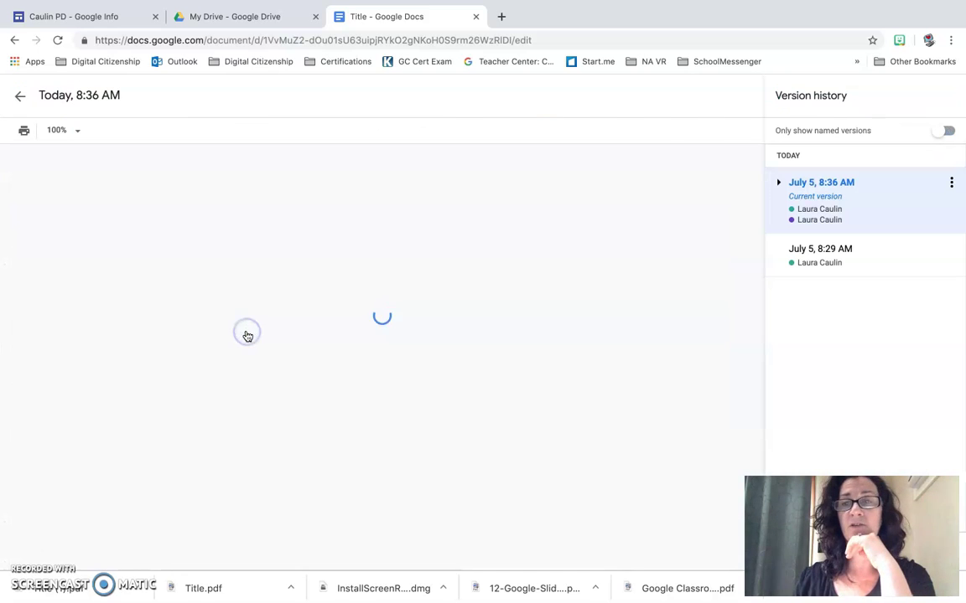
mouse_move(351, 392)
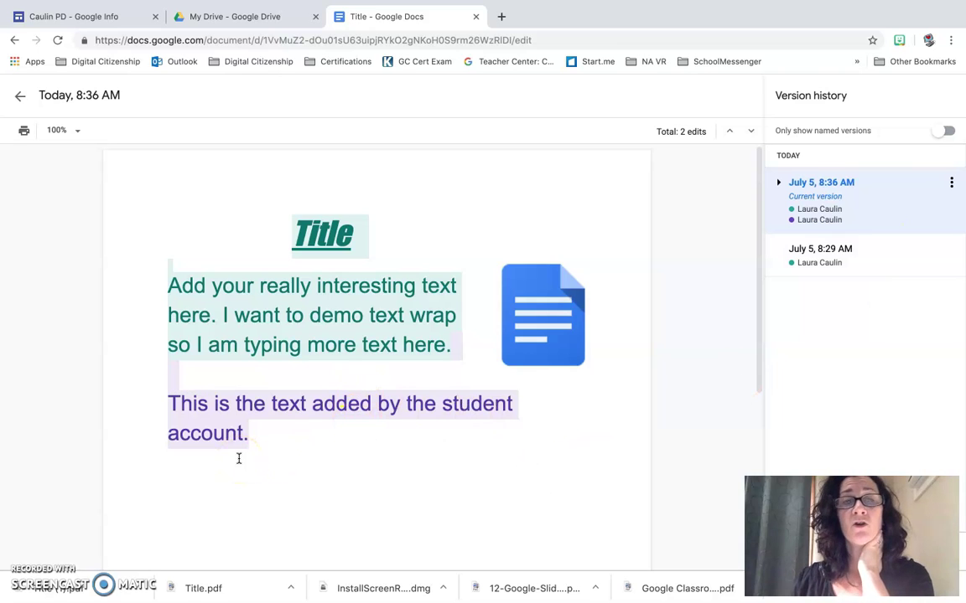
mouse_move(215, 424)
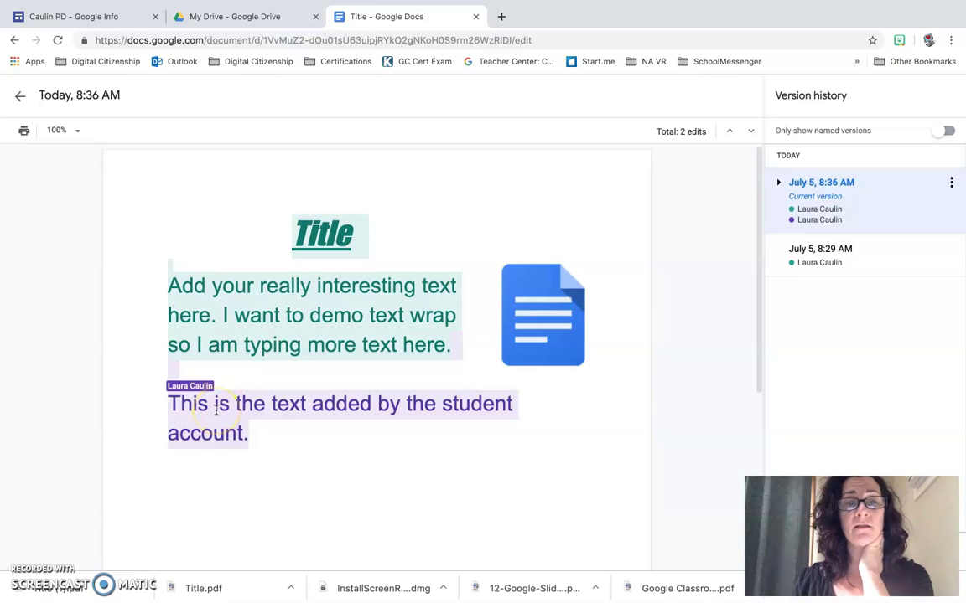
mouse_move(308, 316)
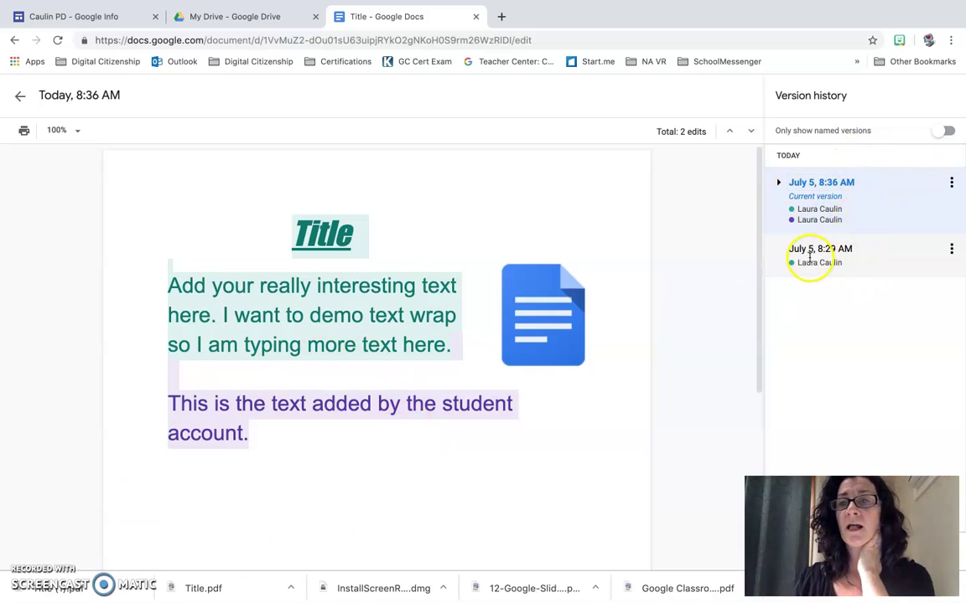
Name the July 5, 8:29 AM version "Original Document" in the version history.
left_click(801, 183)
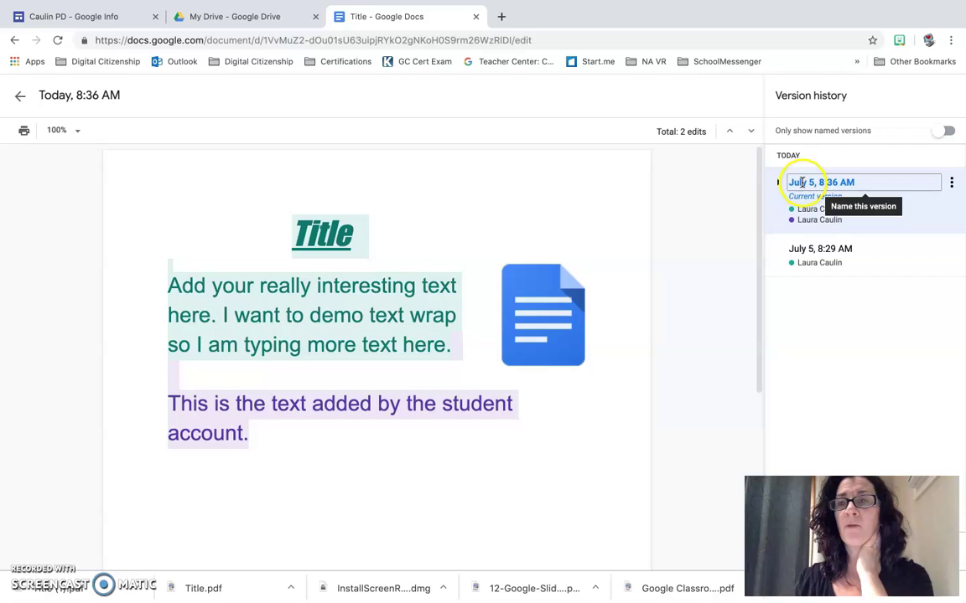
left_click(826, 261)
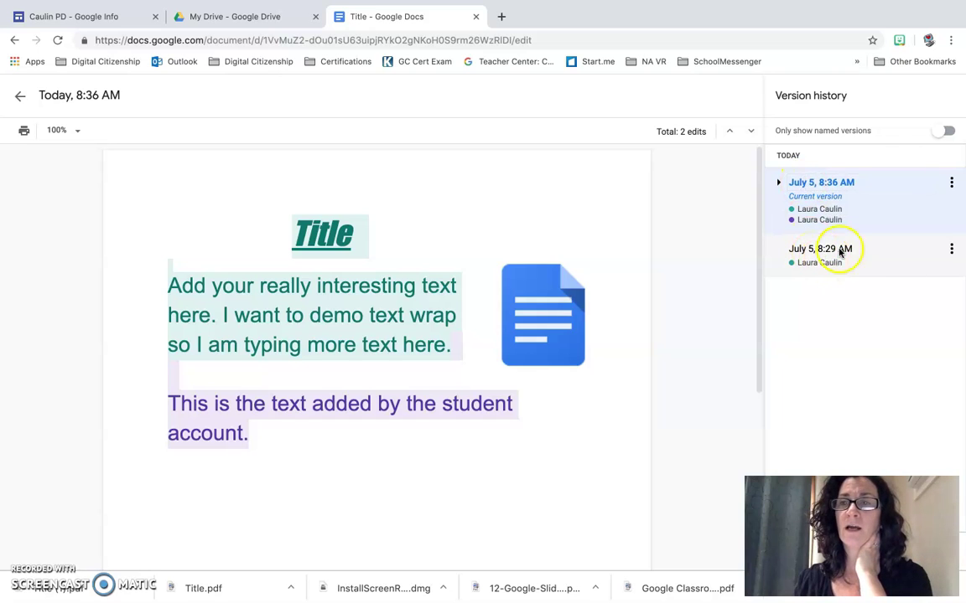
left_click(953, 249)
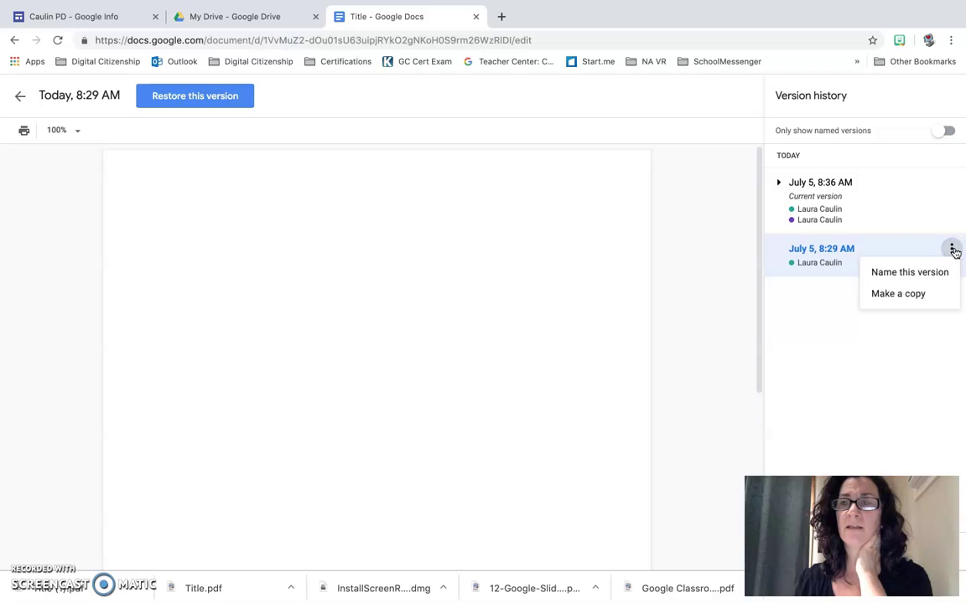
left_click(912, 273)
type("Original Document")
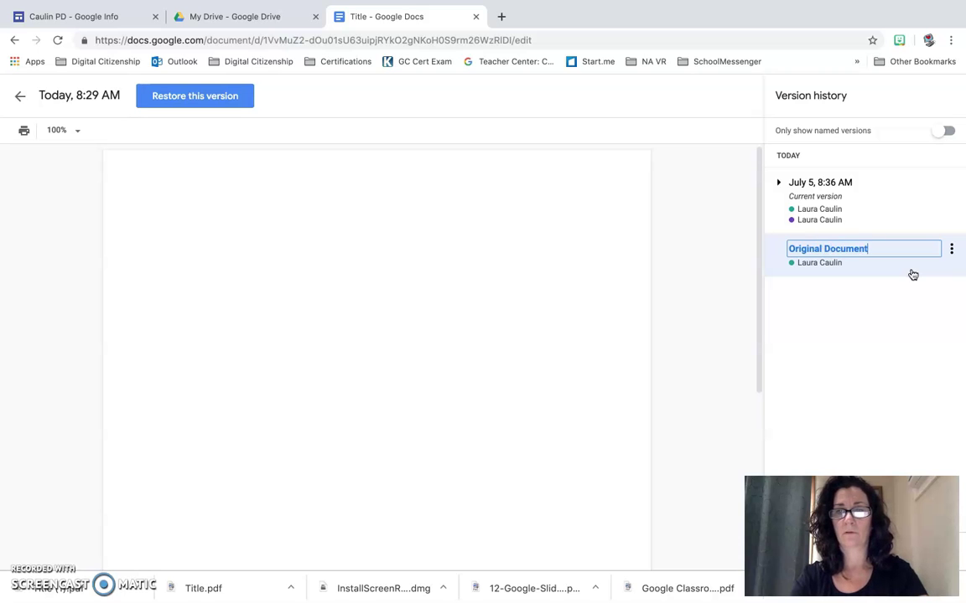
left_click(938, 333)
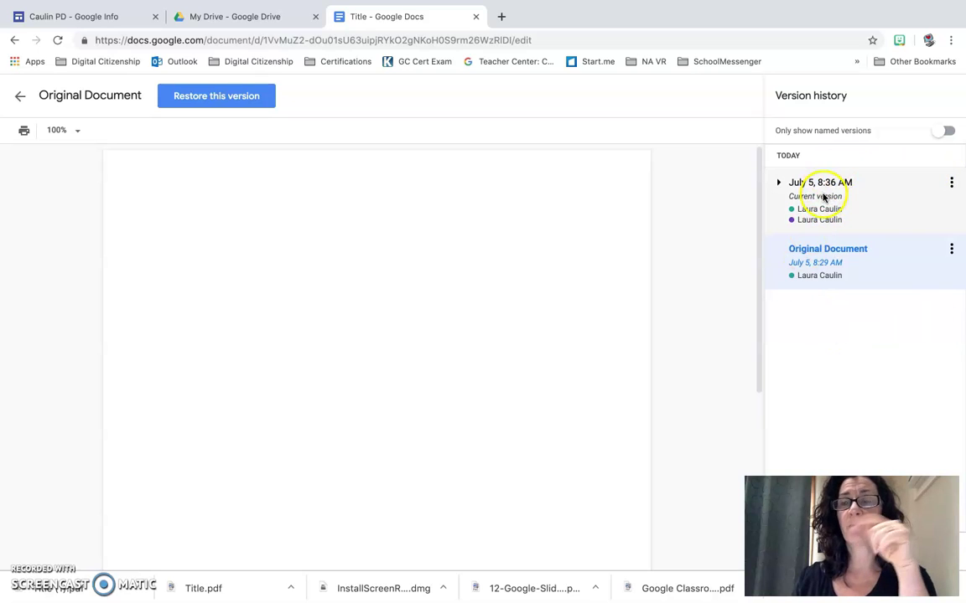
View the options for the current July 5, 8:36 AM version, then leave the version history and close the document.
left_click(950, 183)
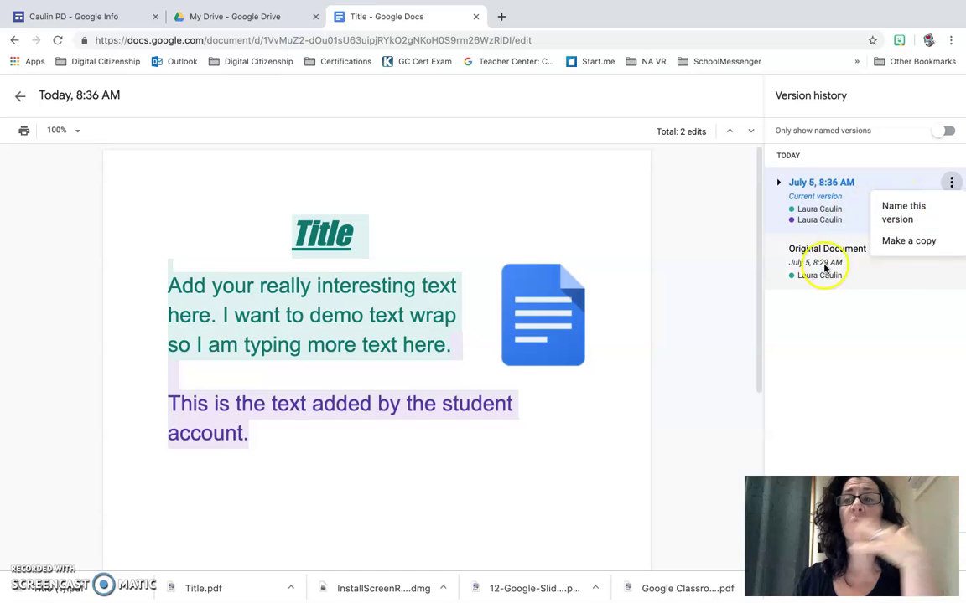
left_click(877, 403)
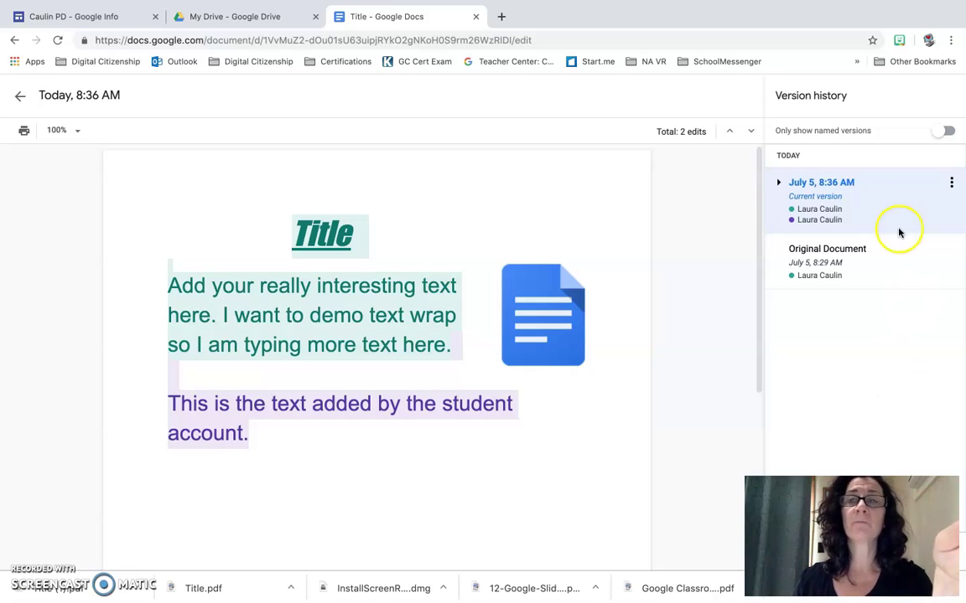
left_click(952, 182)
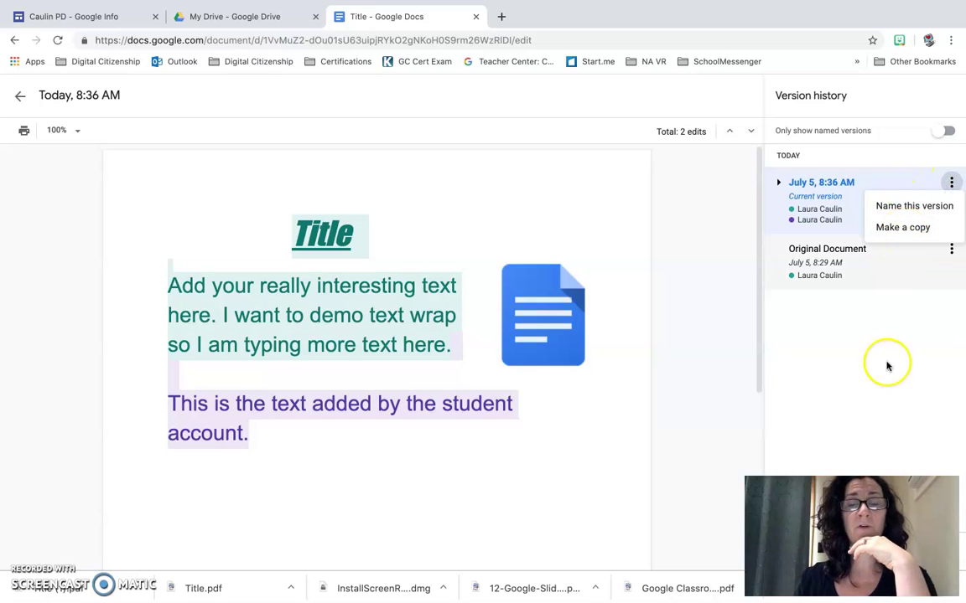
left_click(886, 394)
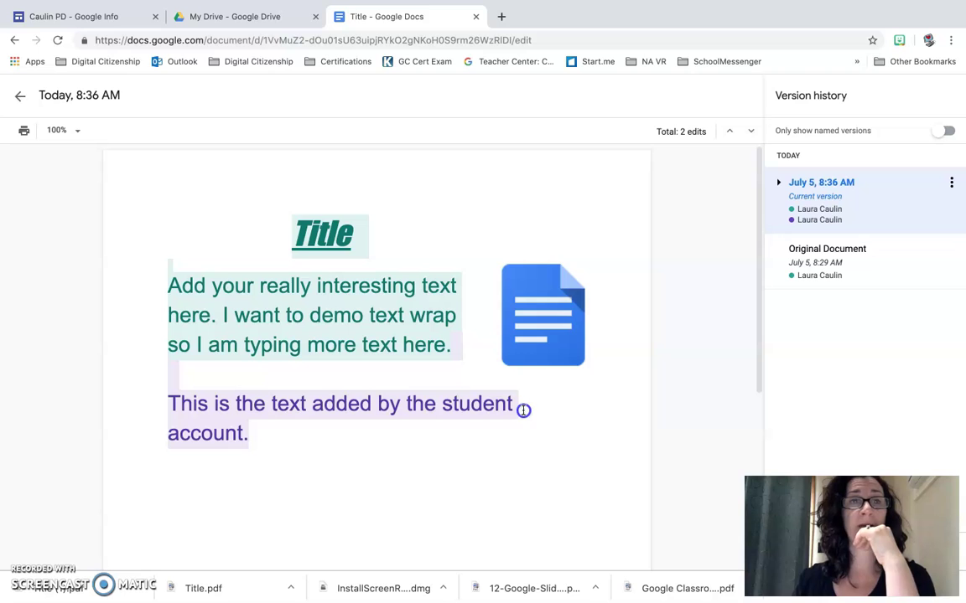
left_click(20, 99)
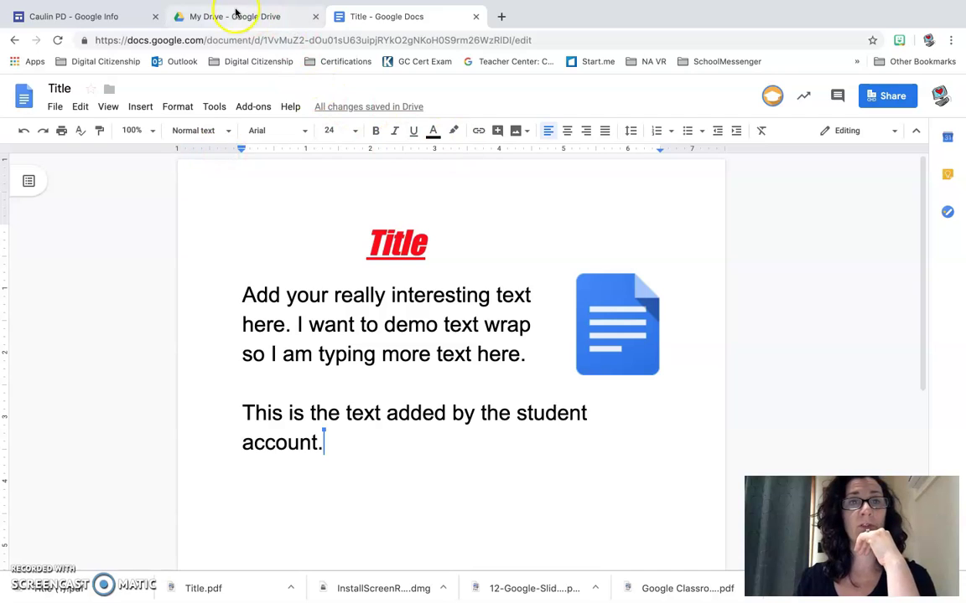
left_click(474, 17)
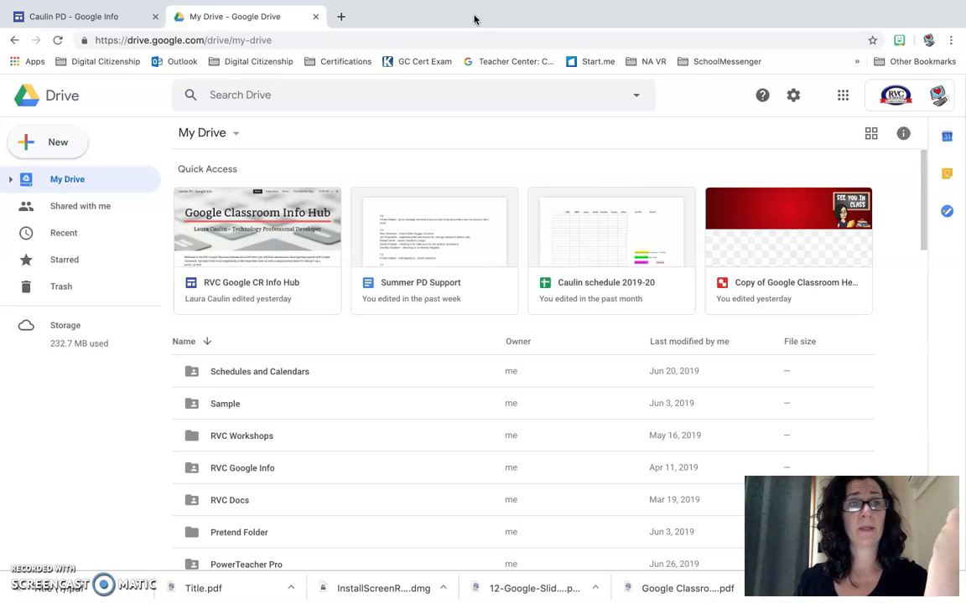
left_click(52, 142)
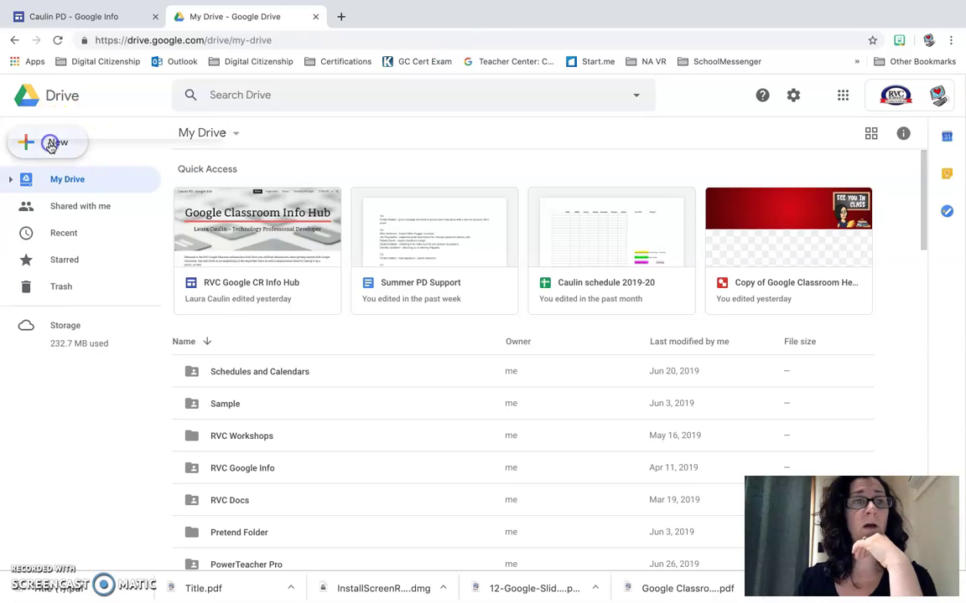
left_click(306, 155)
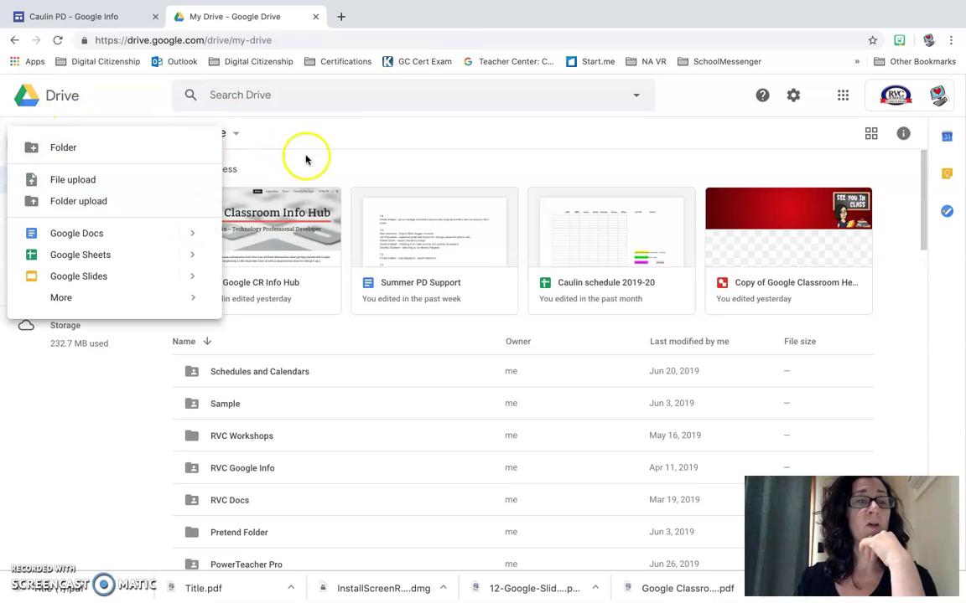
left_click(65, 140)
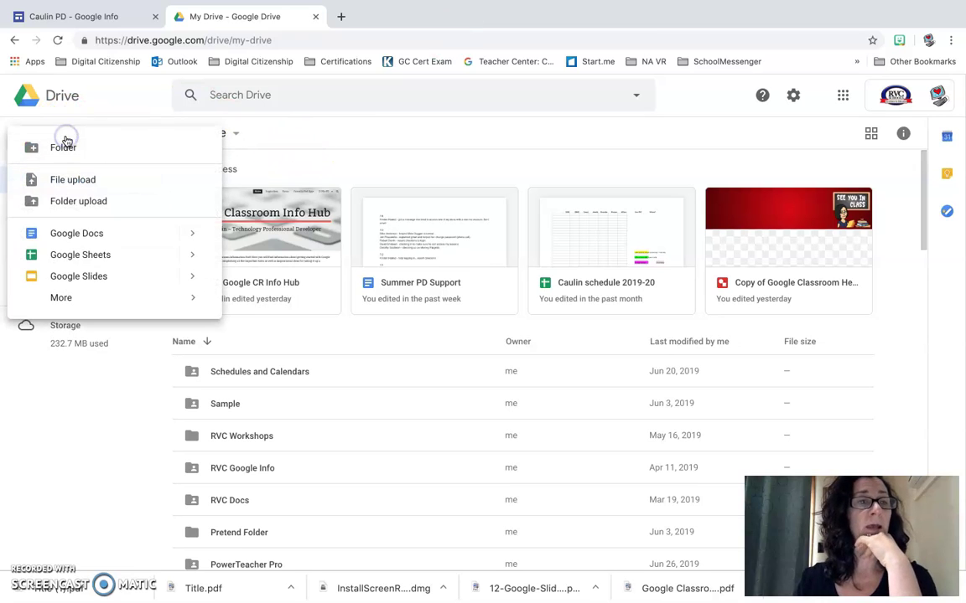
left_click(73, 233)
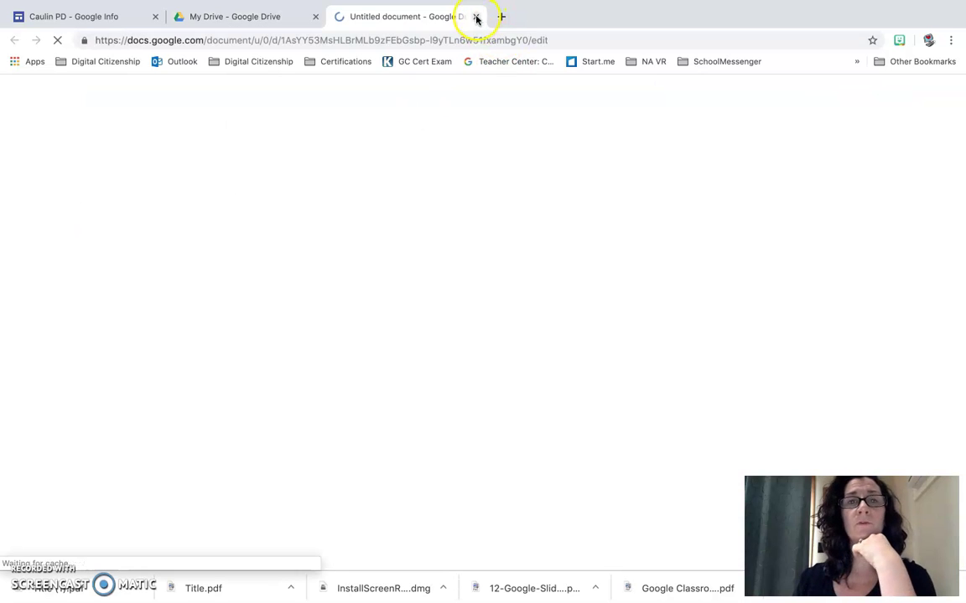
left_click(475, 17)
Upload the file Original Word Document from the Desktop folder to My Drive.
left_click(45, 148)
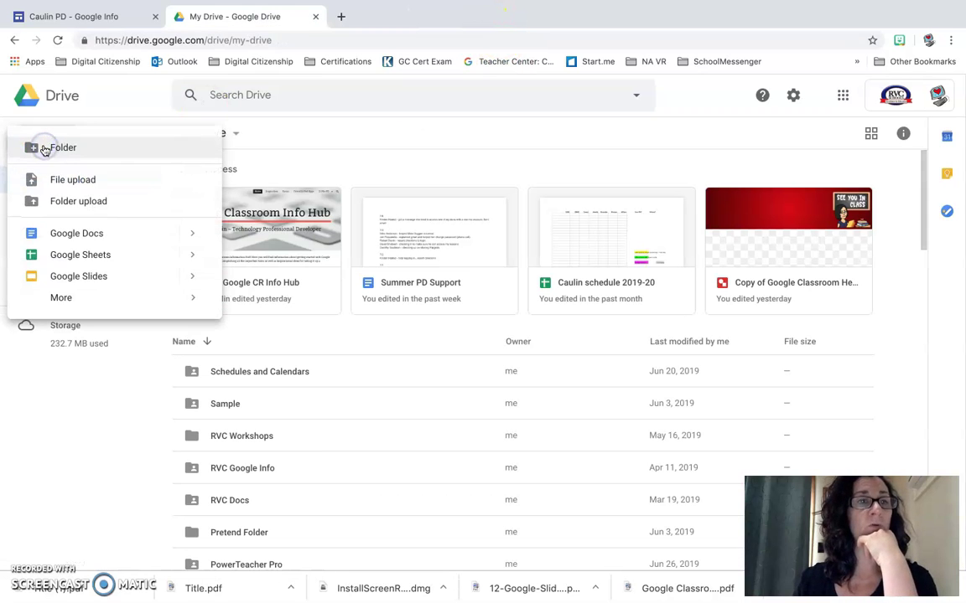
left_click(61, 181)
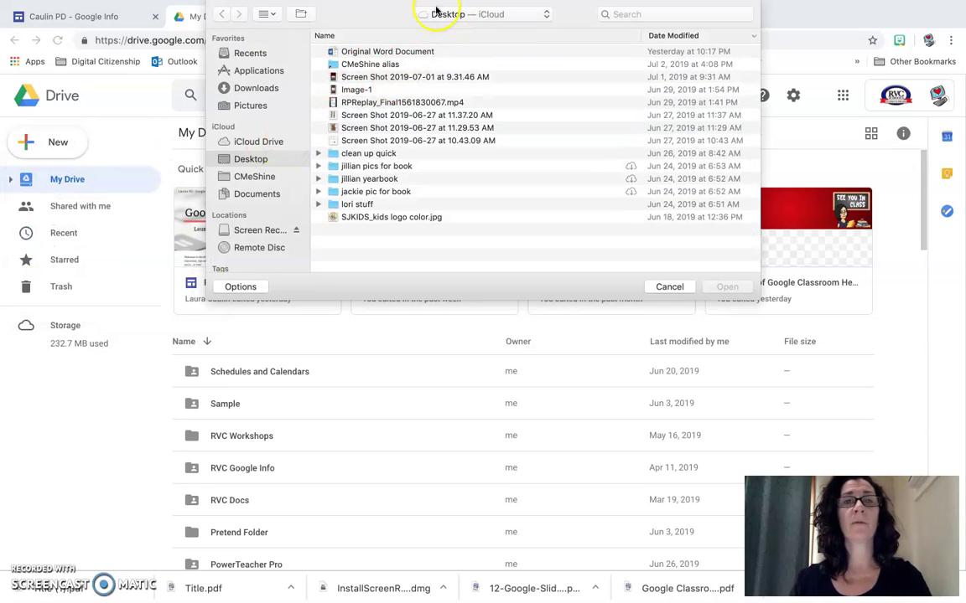
double_click(383, 52)
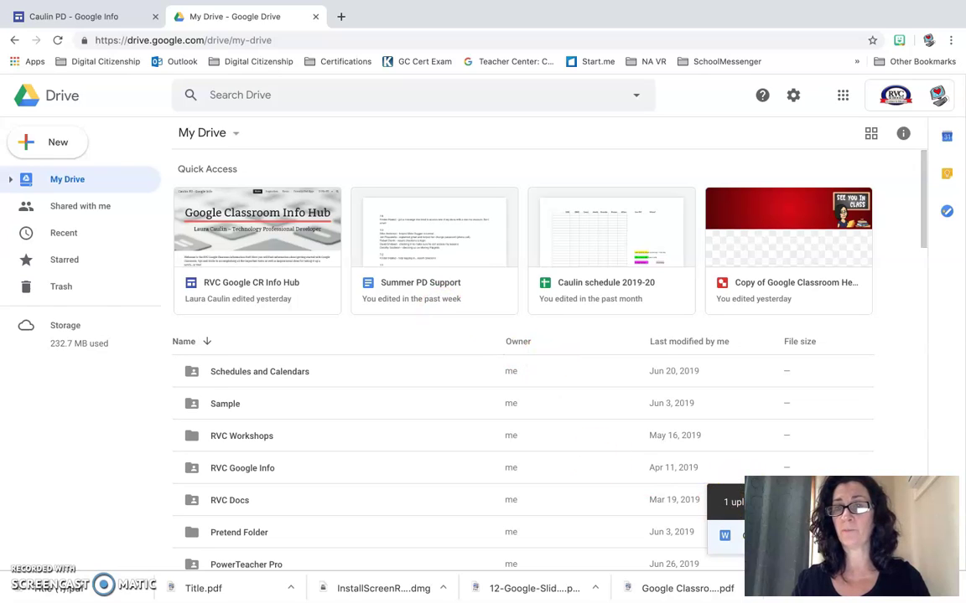
Find the uploaded Original Word Document.docx among the recent Drive files and look through its preview.
left_click(54, 235)
left_click(278, 227)
double_click(277, 226)
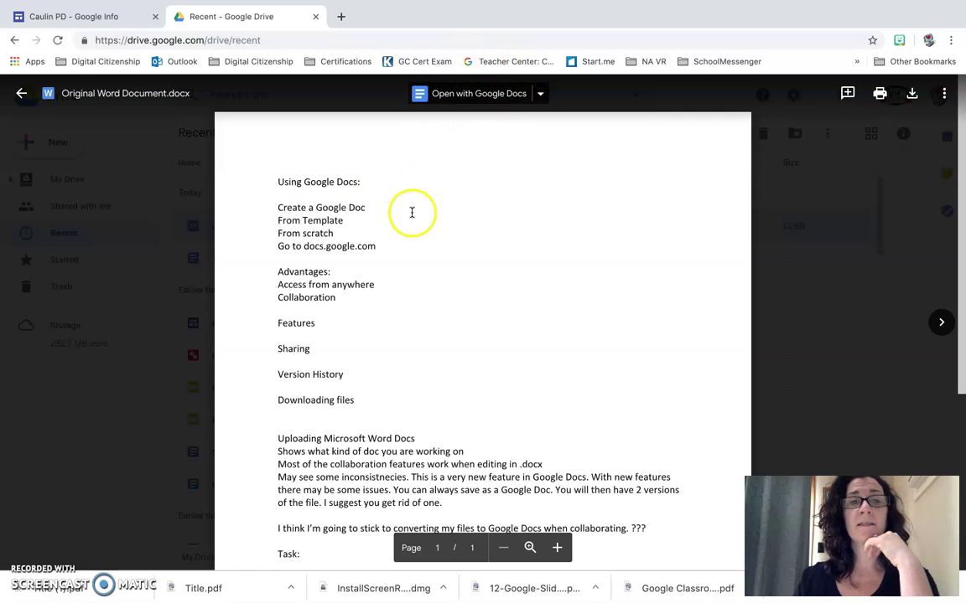
scroll(425, 339, "down", 5)
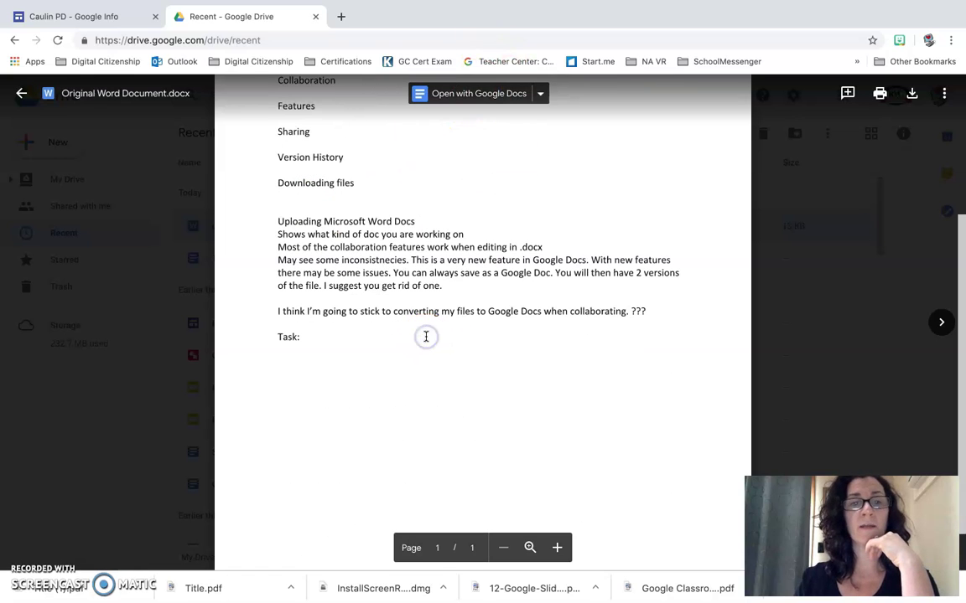
key("Right")
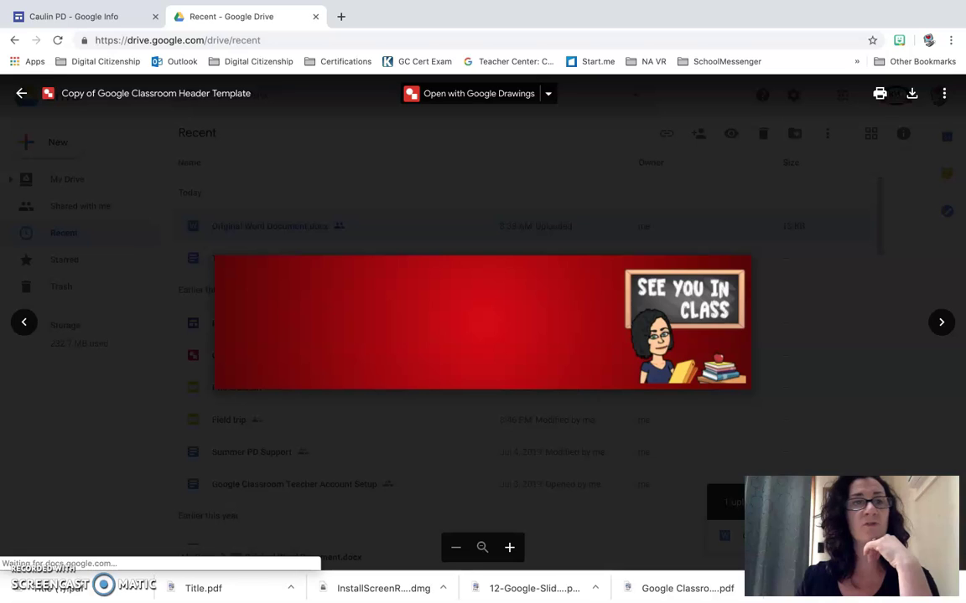
Leave the header template preview, open Original Word Document.docx in Google Docs for editing, and check its file format label.
left_click(17, 98)
double_click(259, 225)
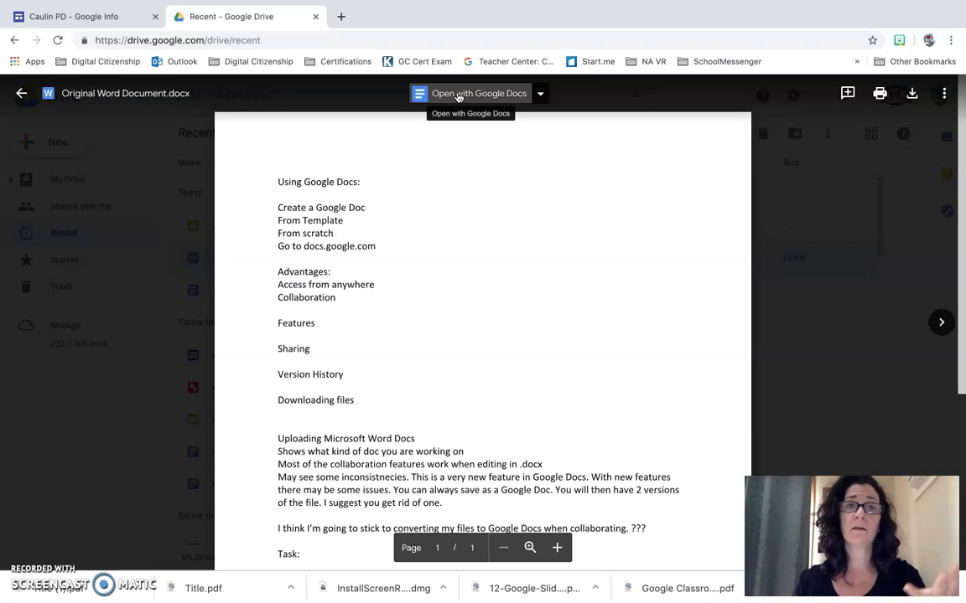
left_click(458, 94)
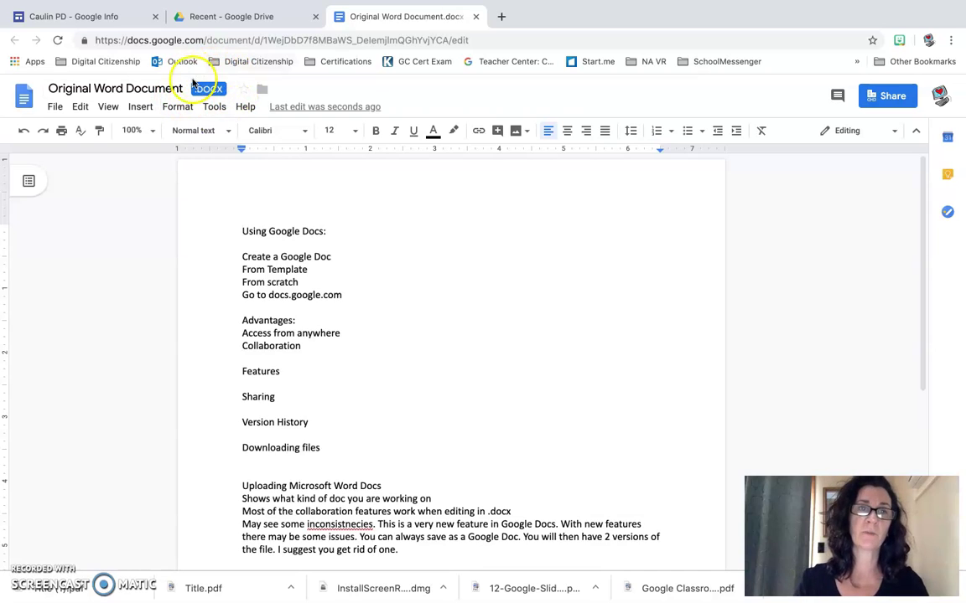
mouse_move(209, 91)
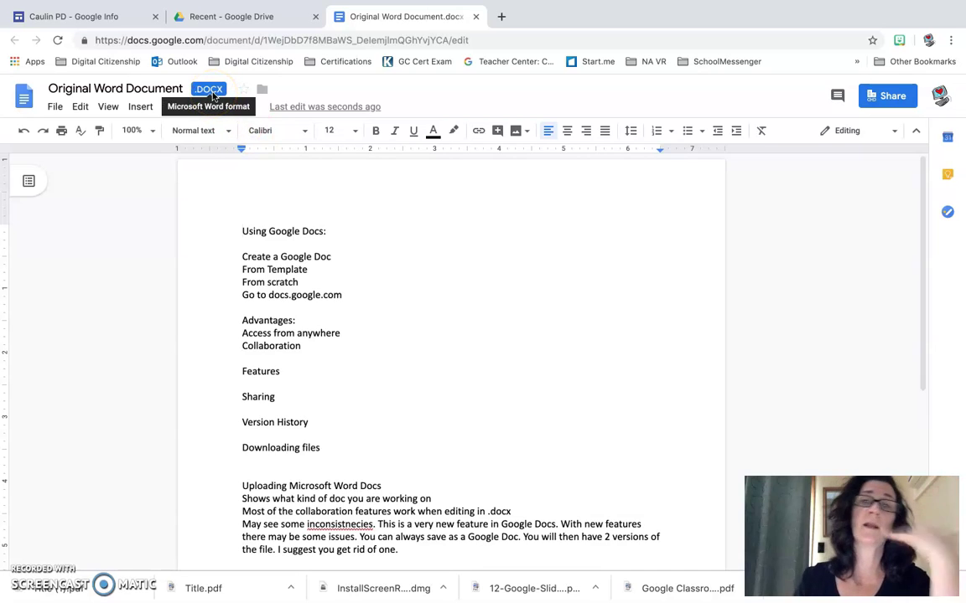
Save the Word file as a separate Google Docs document and compare it with the .docx version.
left_click(55, 108)
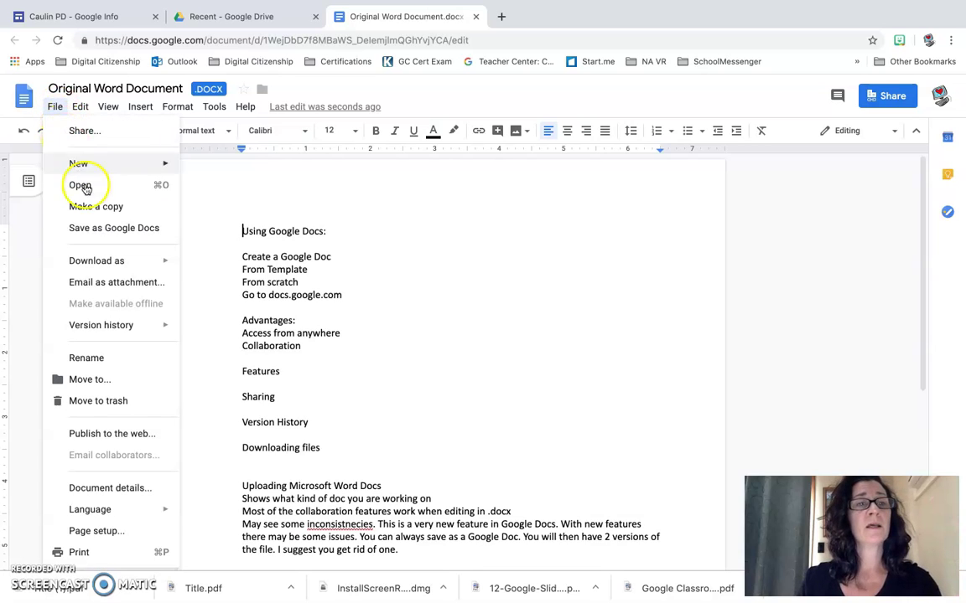
left_click(119, 230)
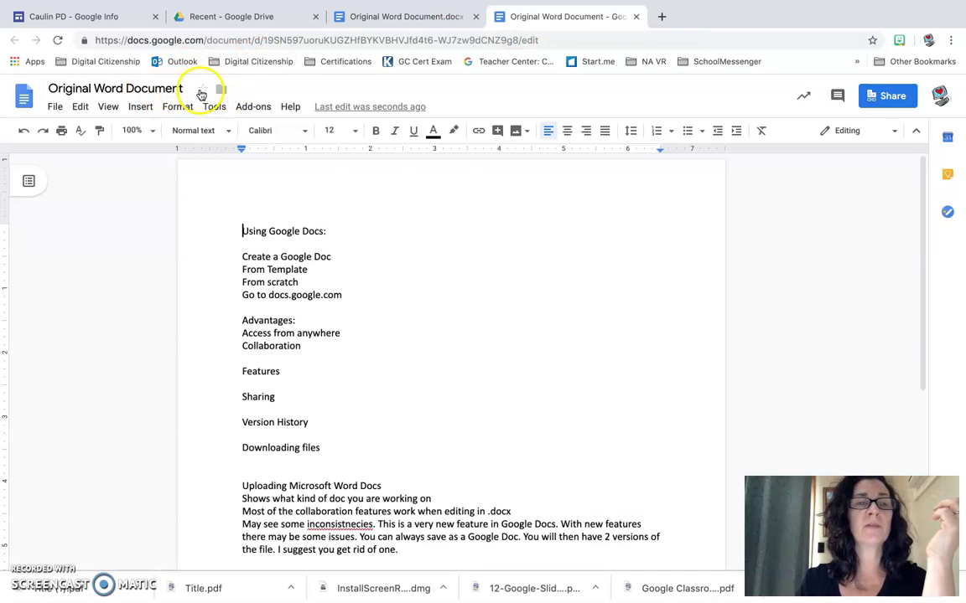
left_click(381, 17)
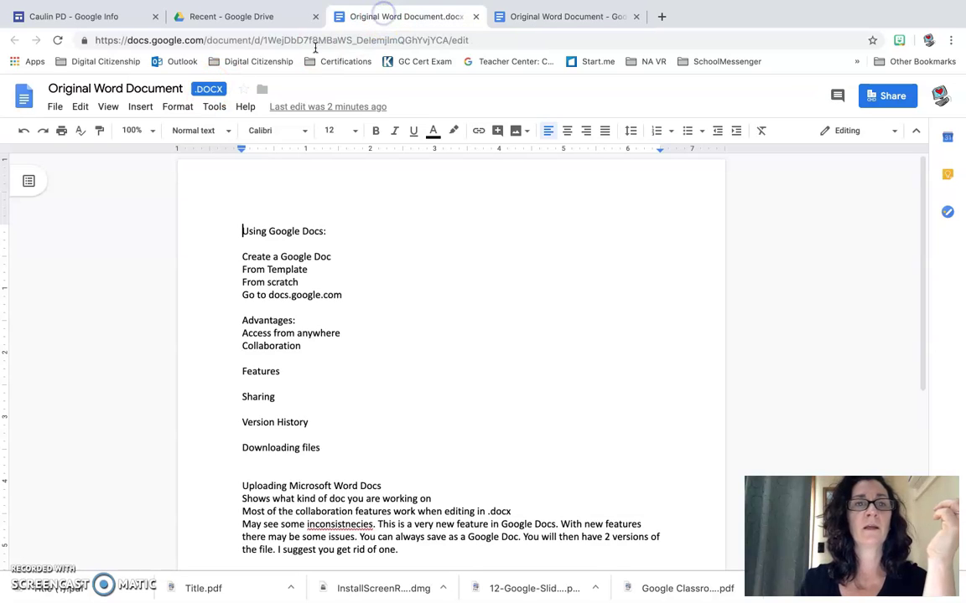
left_click(502, 16)
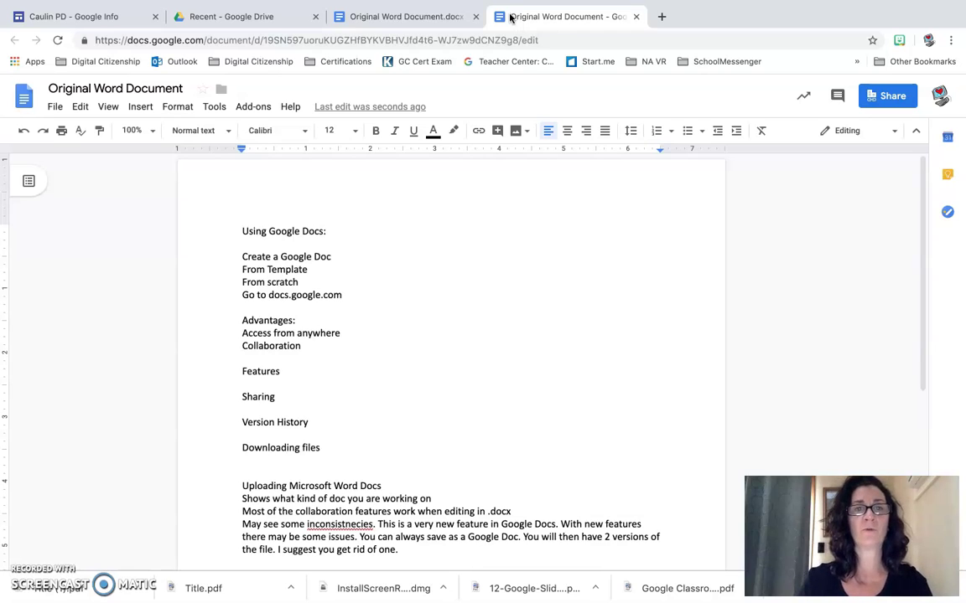
Close both open documents and the Word file preview, returning to the list of recent Drive files.
left_click(636, 17)
left_click(475, 16)
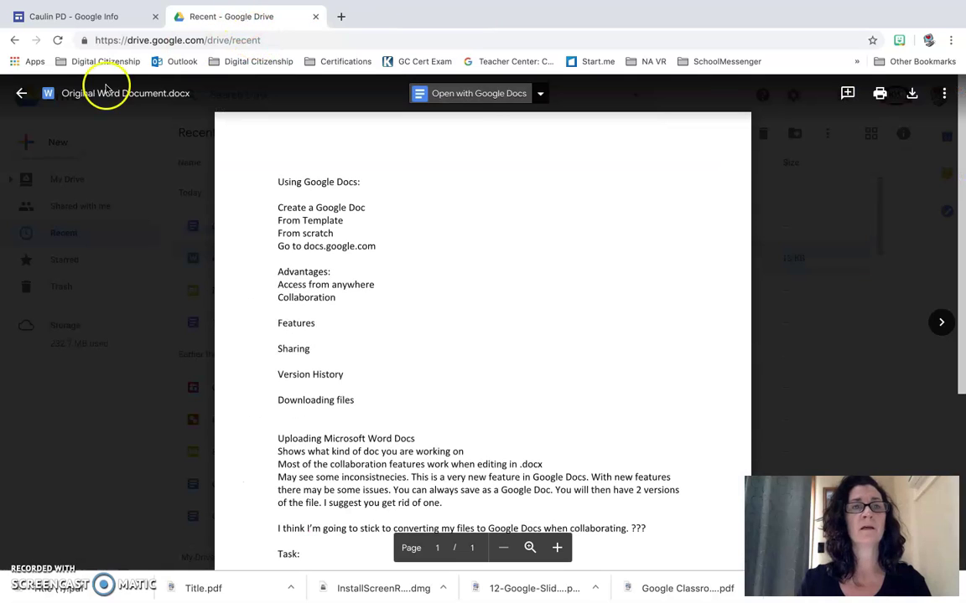
left_click(21, 93)
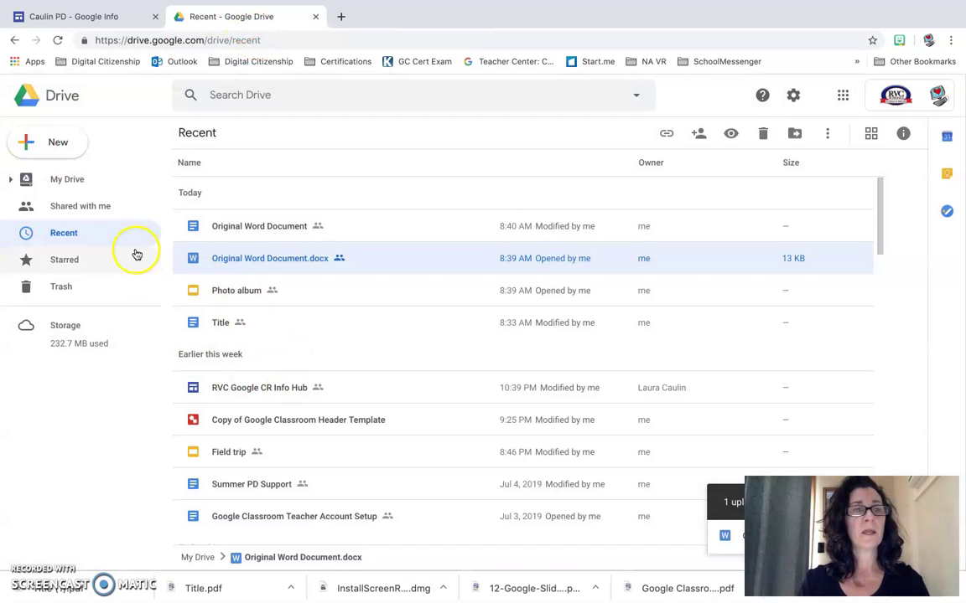
left_click(75, 233)
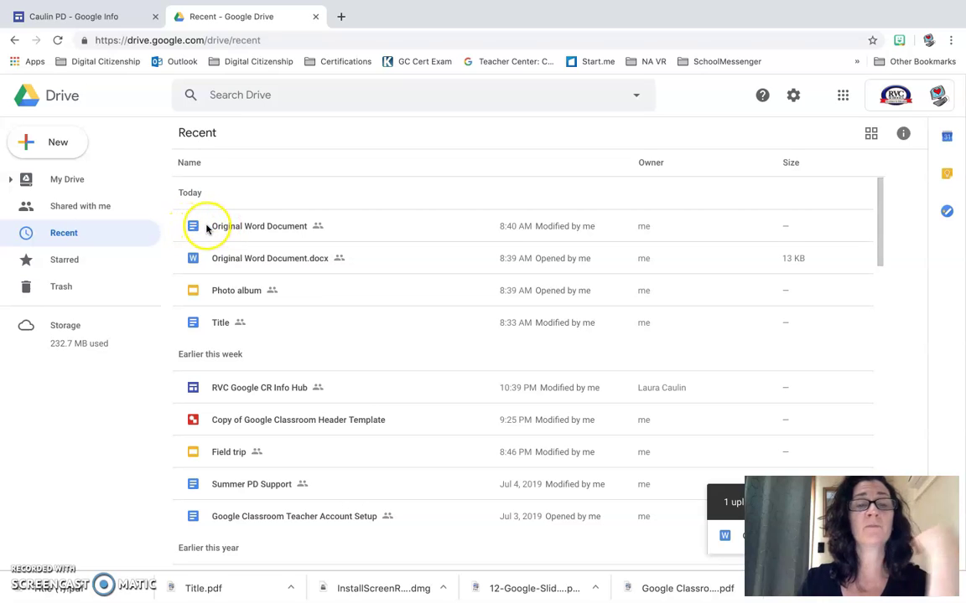
Remove Original Word Document.docx from Drive, keeping the converted Google Docs version.
left_click(231, 262)
right_click(232, 262)
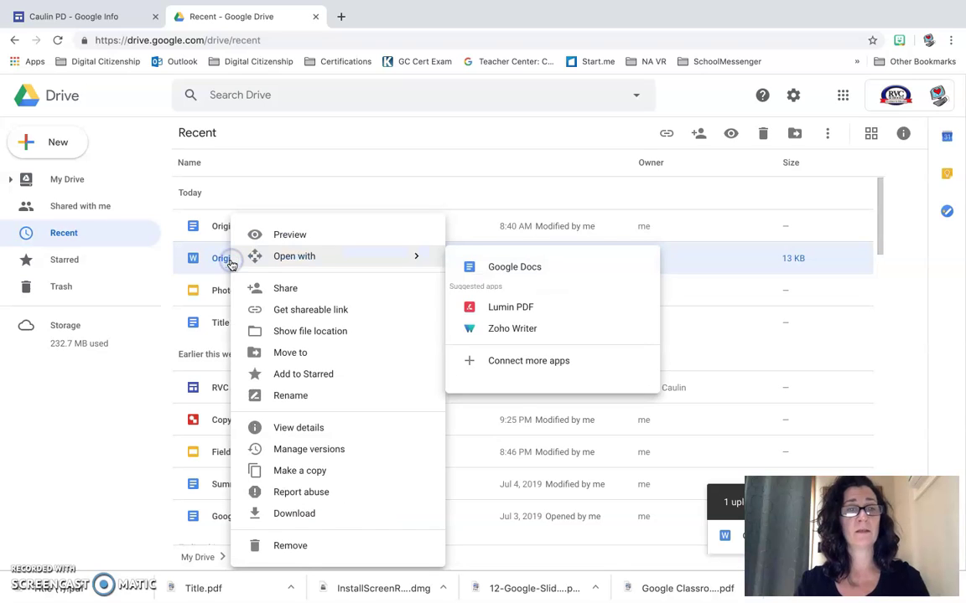
left_click(307, 547)
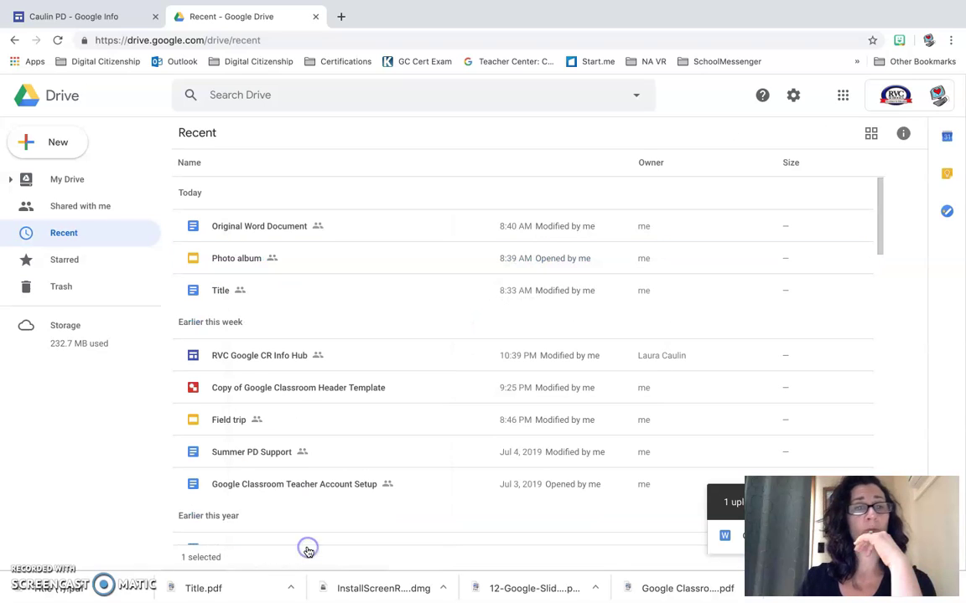